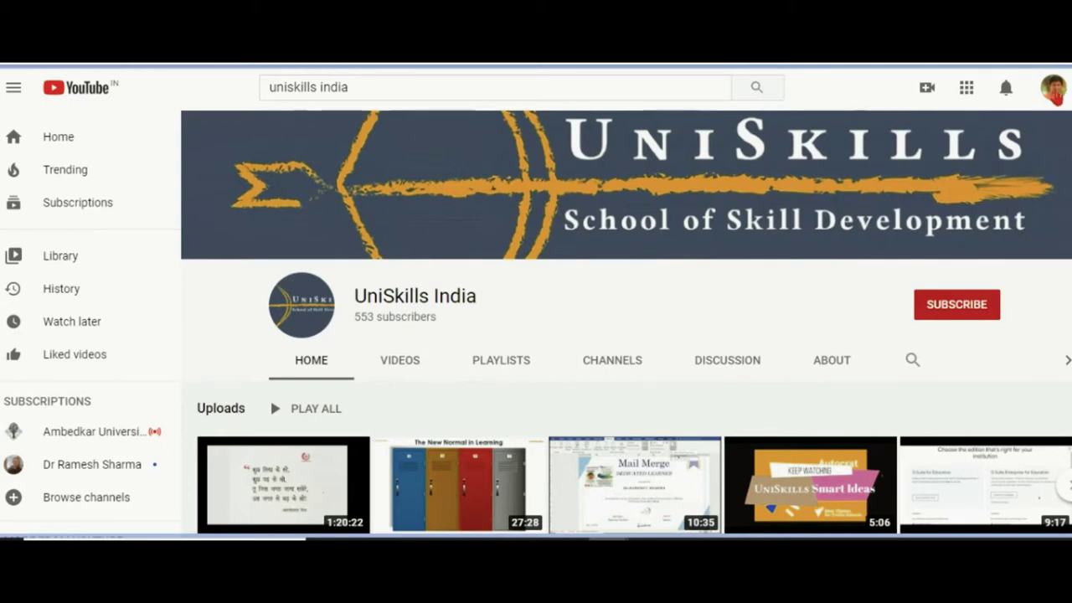
Start creating a new YouTube channel from the signed-in account and proceed past the introduction.
{"action": "left_click", "coordinate": [1053, 89]}
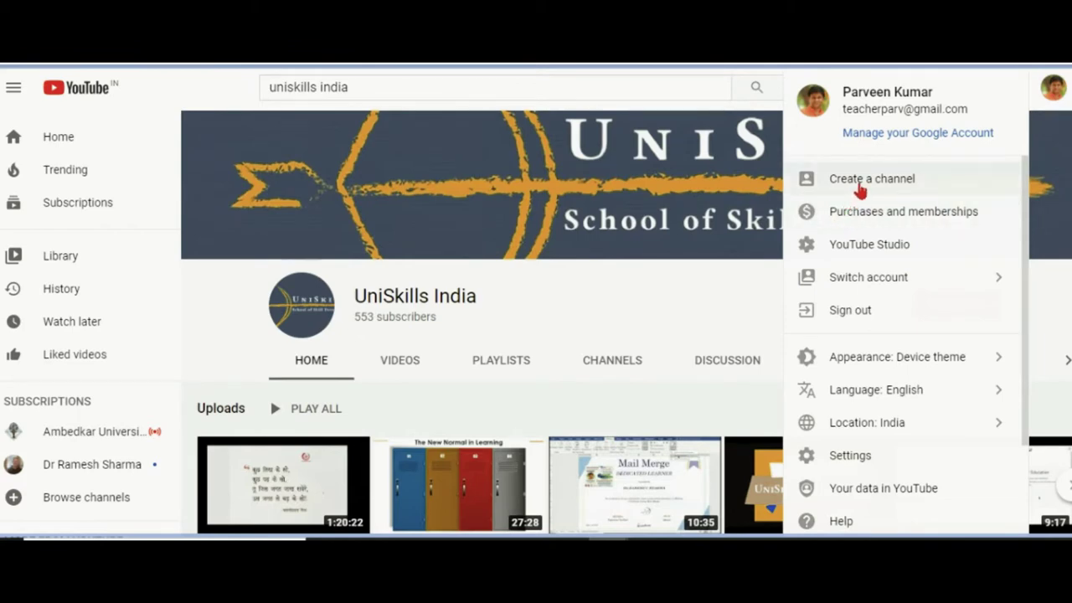
{"action": "left_click", "coordinate": [866, 186]}
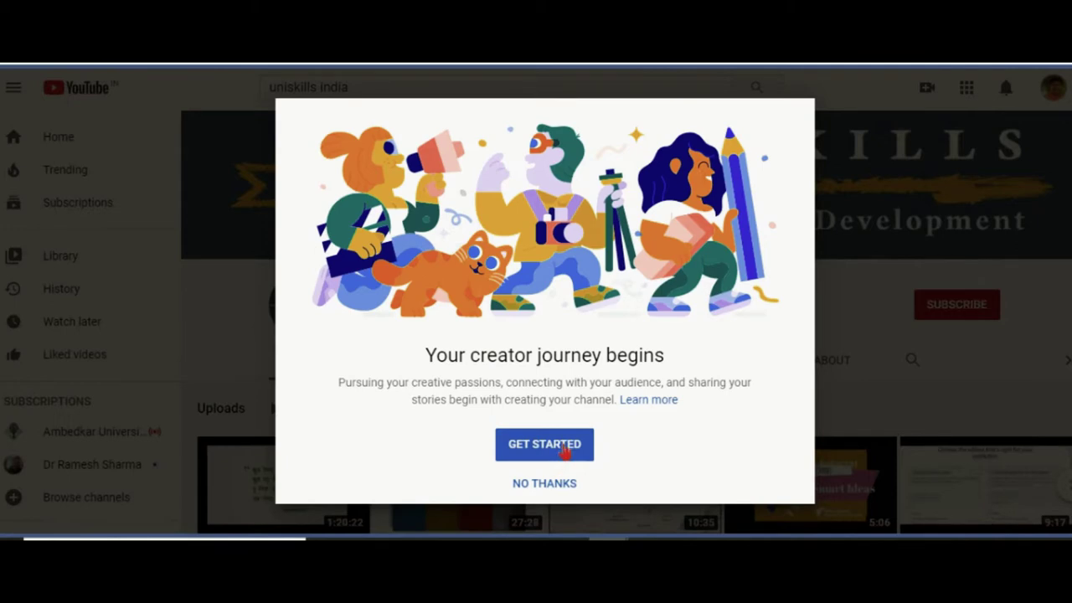
{"action": "left_click", "coordinate": [564, 450]}
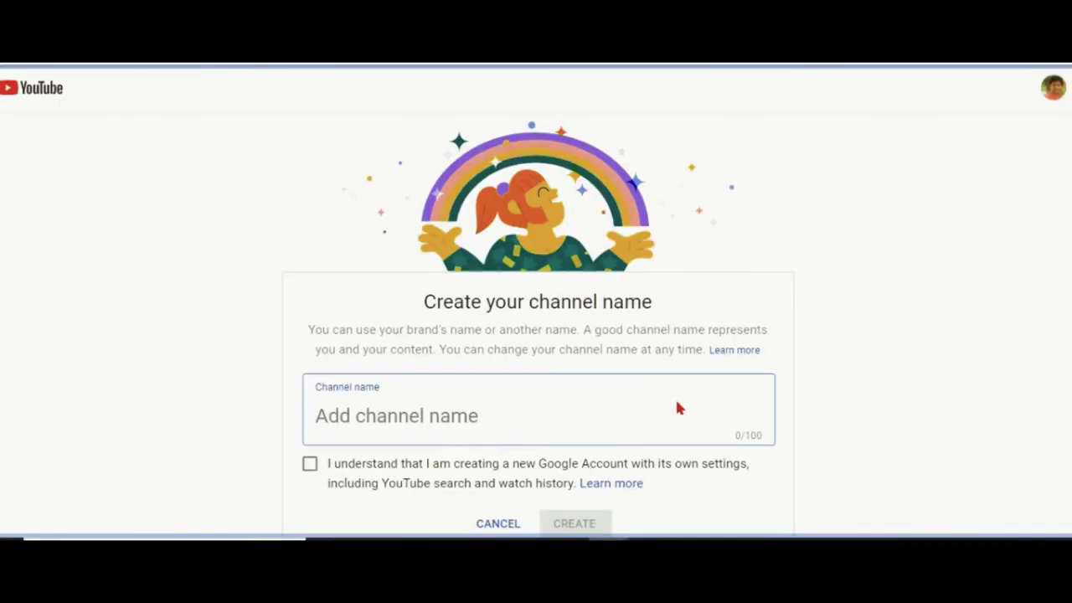
Name the channel "Learn Public Speaking and Presentation Skills", accept the new Google Account condition and create the channel.
{"action": "scroll", "coordinate": [676, 407], "scroll_direction": "down", "scroll_amount": 1}
{"action": "type", "text": "Learn"}
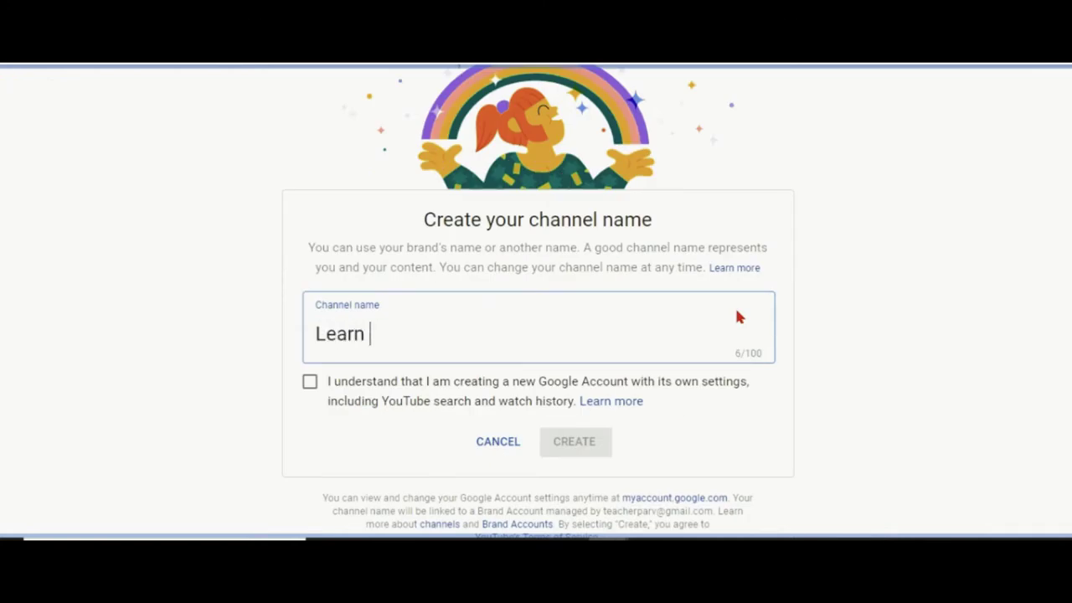
{"action": "type", "text": " Public Speaking"}
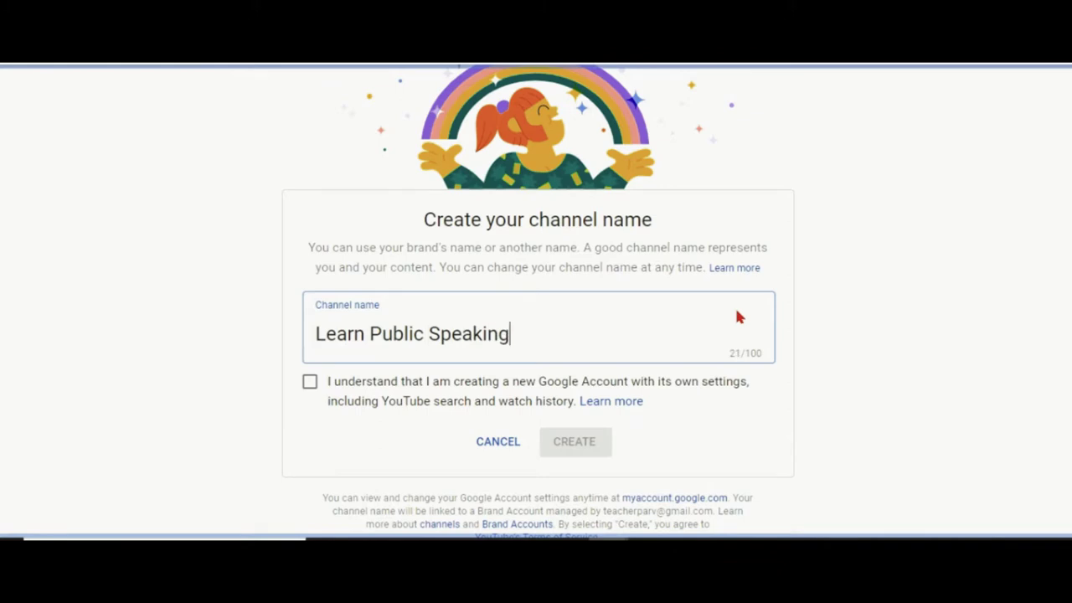
{"action": "type", "text": " and Present"}
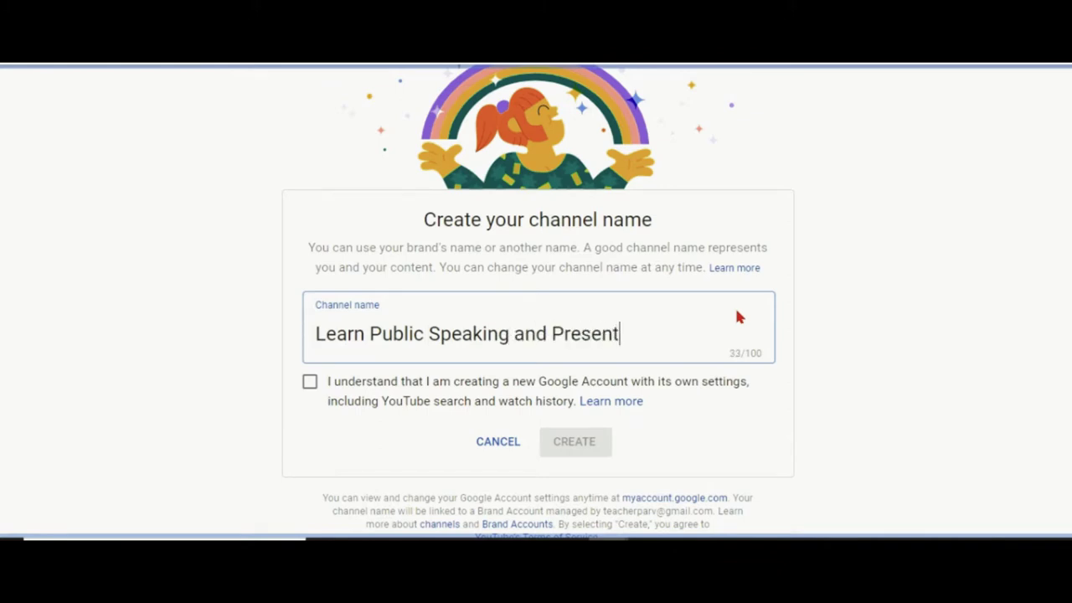
{"action": "type", "text": "ation Skills"}
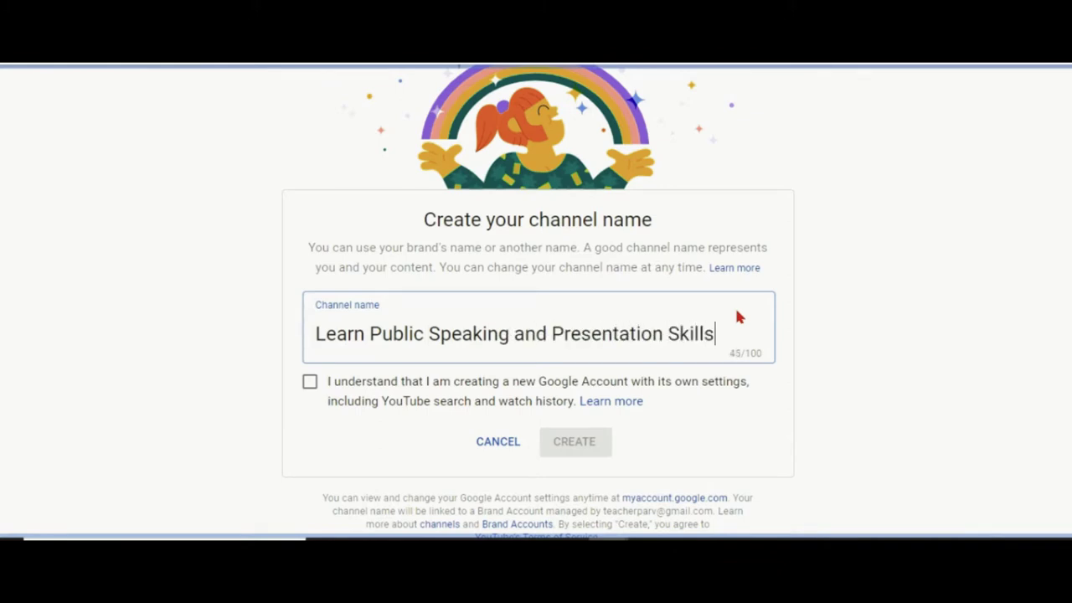
{"action": "left_click", "coordinate": [311, 384]}
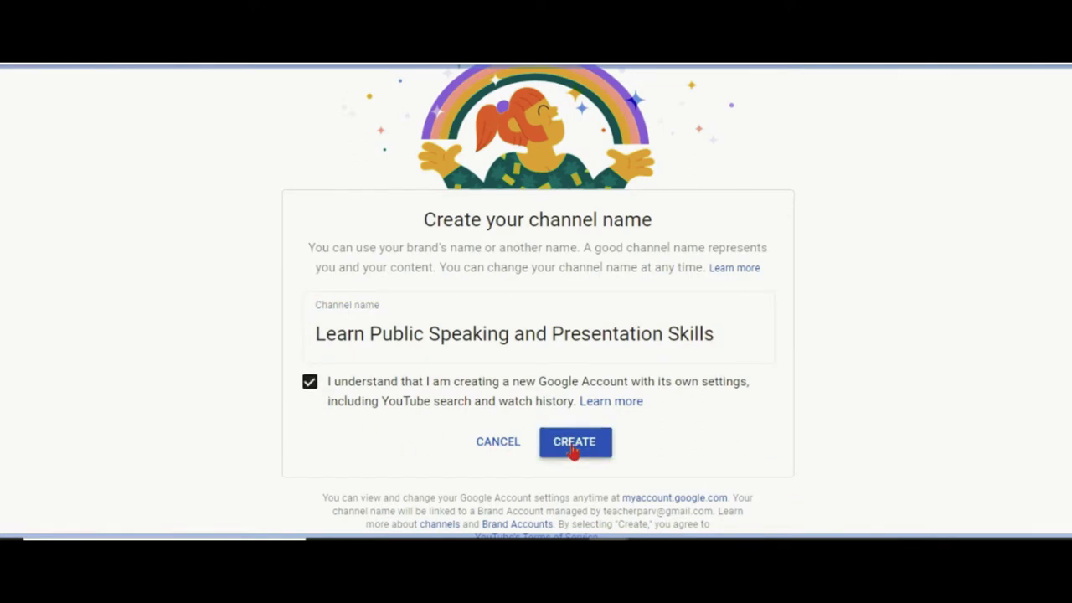
{"action": "left_click", "coordinate": [575, 444]}
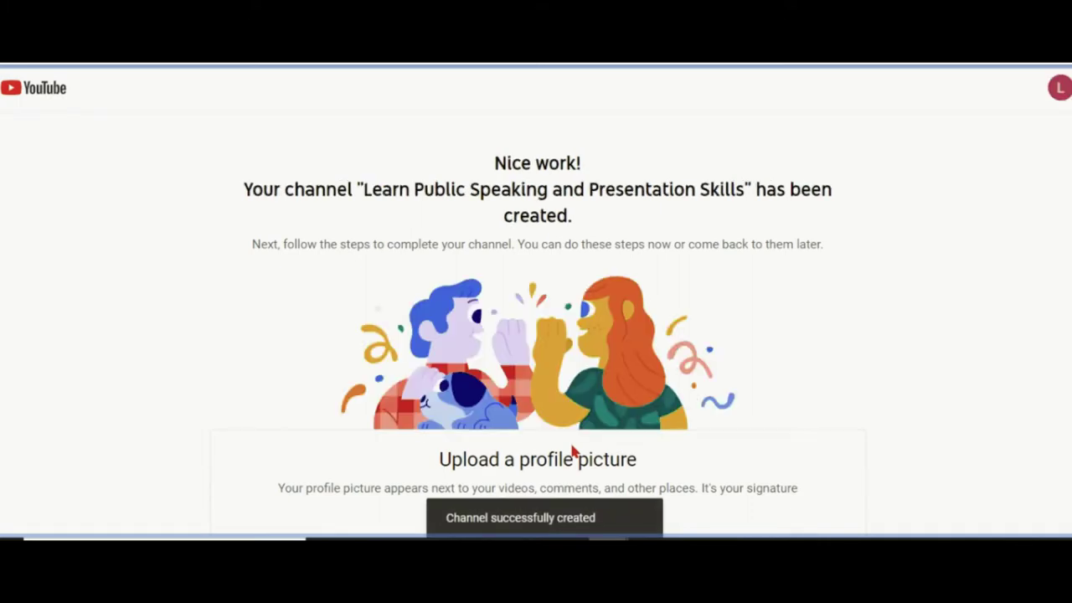
Begin the channel description with "It matters a lot when it comes to SPEAKING SKILLS! Most of us fumble, Most of".
{"action": "scroll", "coordinate": [967, 290], "scroll_direction": "down", "scroll_amount": 1}
{"action": "scroll", "coordinate": [461, 405], "scroll_direction": "down", "scroll_amount": 2}
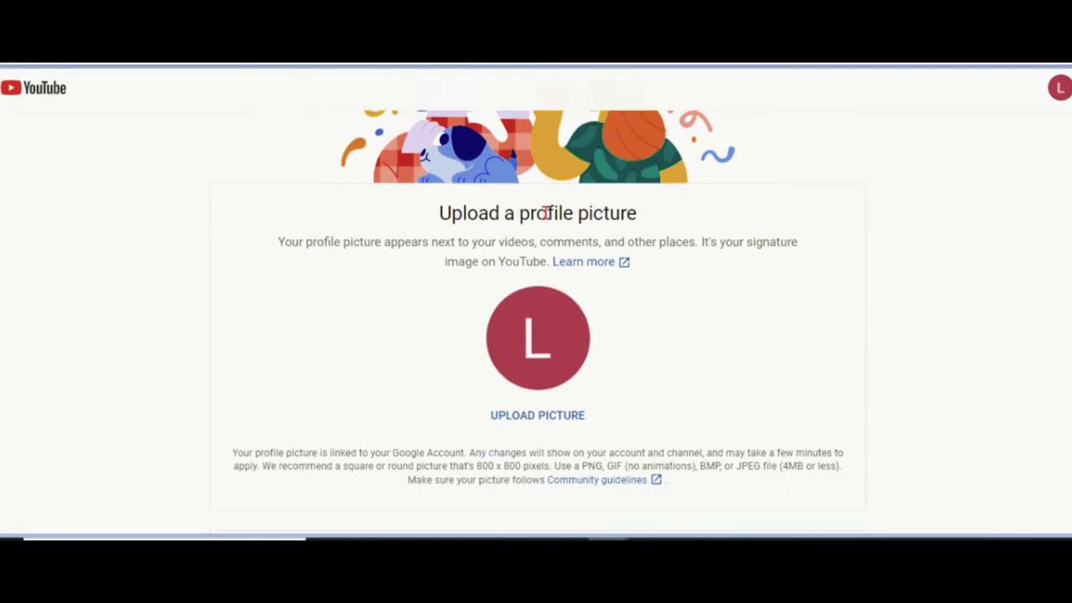
{"action": "left_click_drag", "start_coordinate": [440, 215], "coordinate": [684, 206]}
{"action": "scroll", "coordinate": [752, 363], "scroll_direction": "down", "scroll_amount": 4}
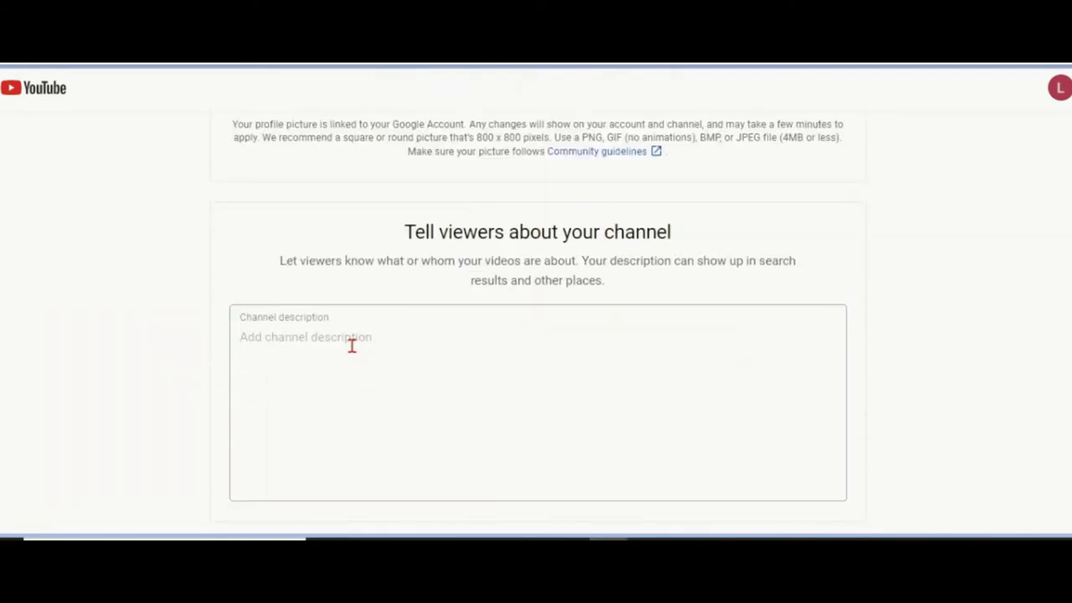
{"action": "left_click", "coordinate": [501, 397]}
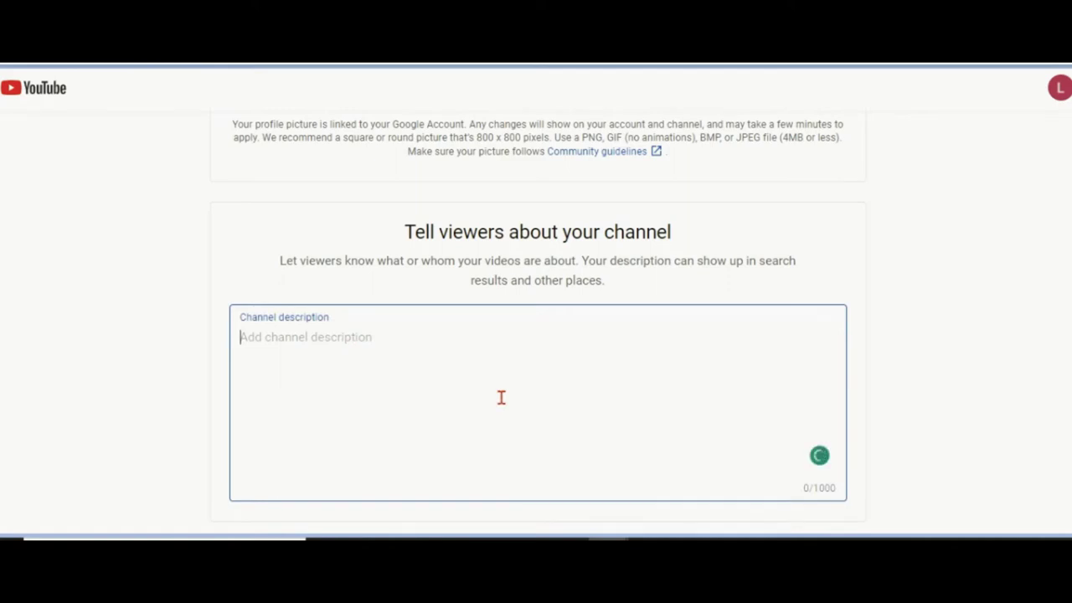
{"action": "type", "text": "It matters a lot when it comes to SPEAKING SKILLS! Most of "}
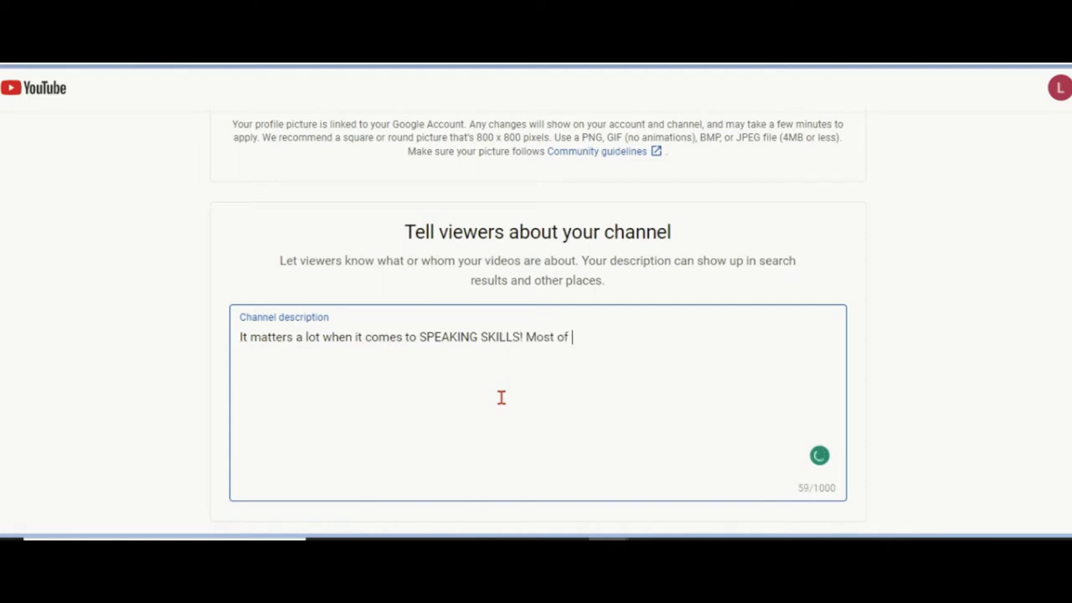
{"action": "type", "text": "us fumble, Most of "}
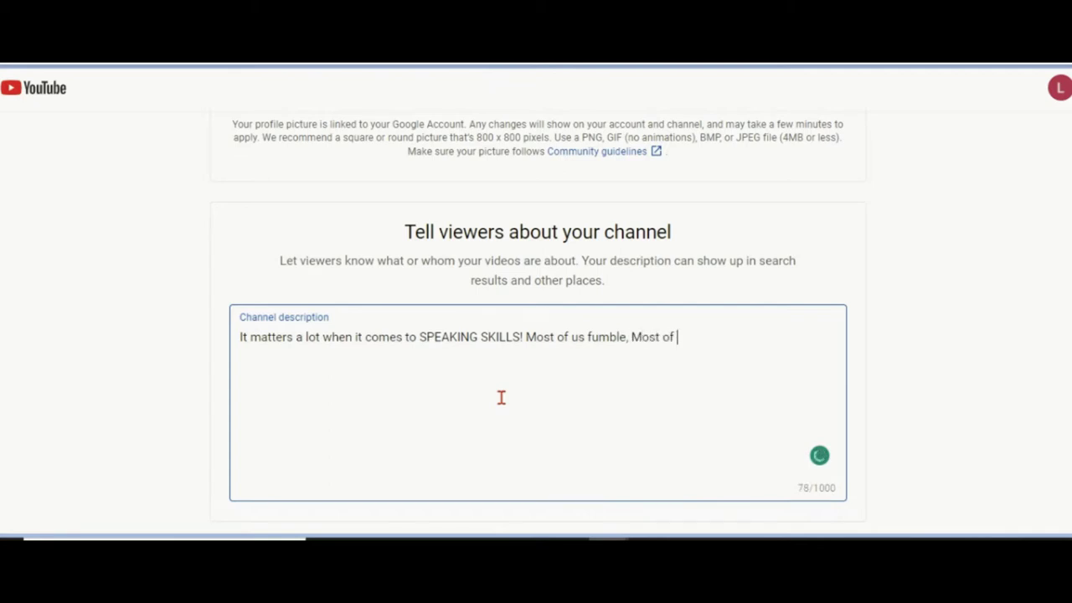
Continue the channel description with "us Impress and Most of us sometimes wander between these two stages of Learning!".
{"action": "type", "text": "us Impress and Most of"}
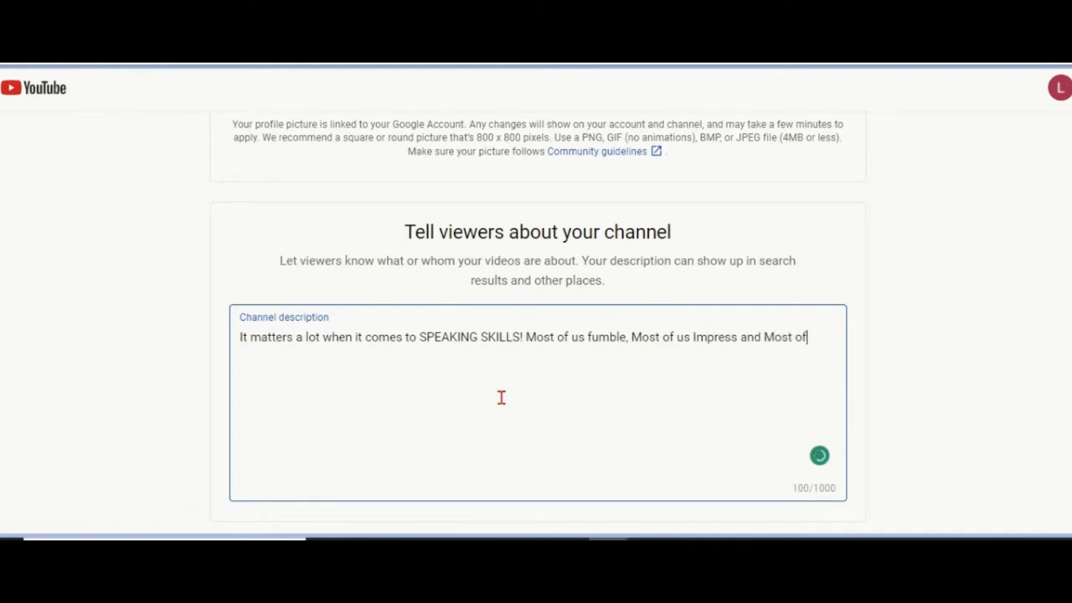
{"action": "type", "text": " us sometimes wanted"}
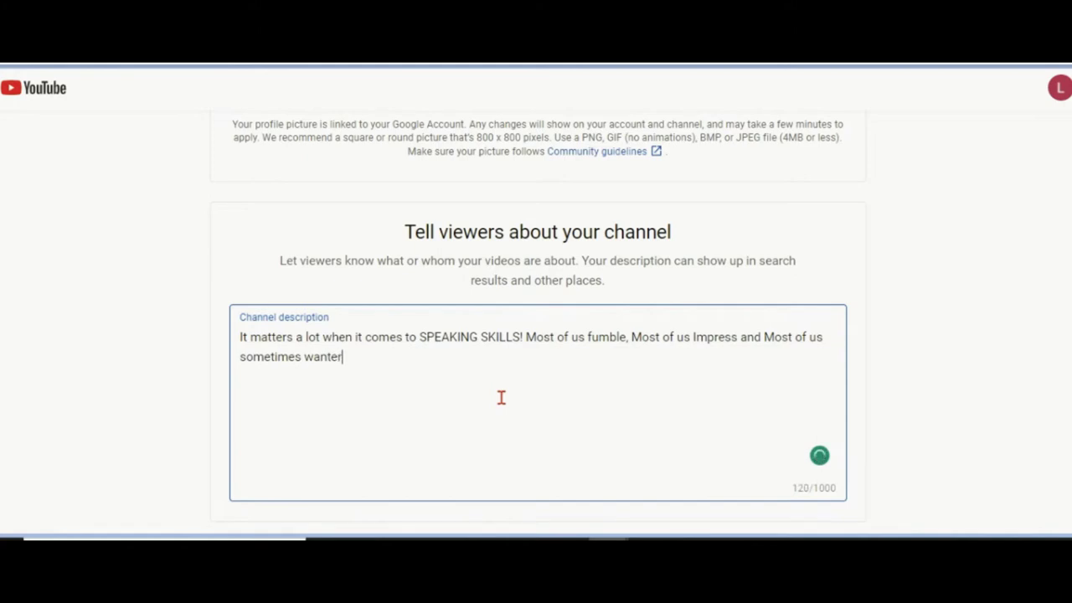
{"action": "key", "text": "BackSpace"}
{"action": "key", "text": "BackSpace"}
{"action": "key", "text": "BackSpace"}
{"action": "type", "text": "der between the"}
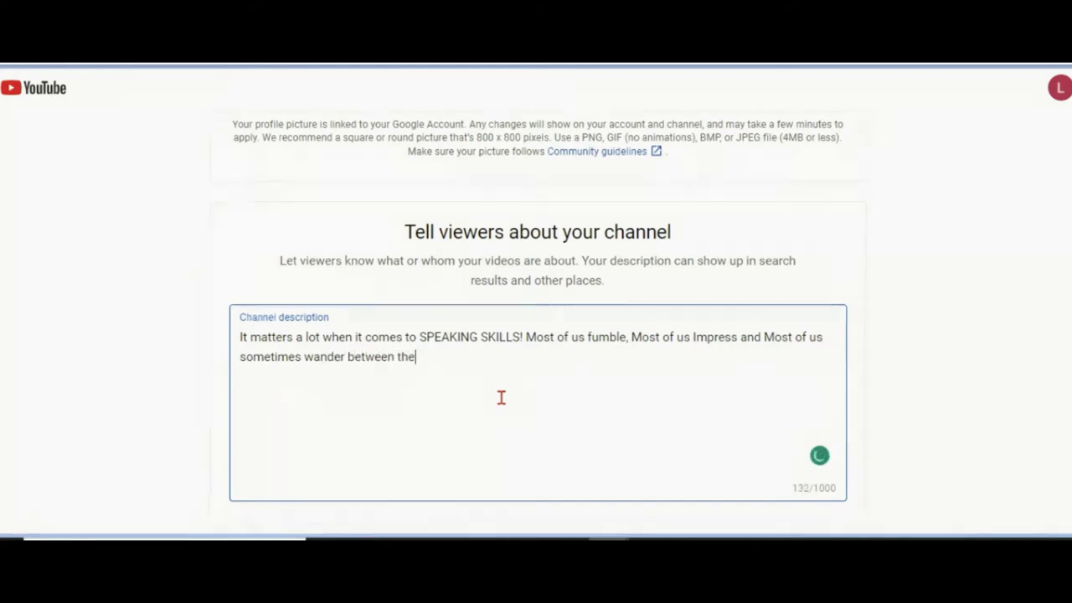
{"action": "type", "text": "se two sta"}
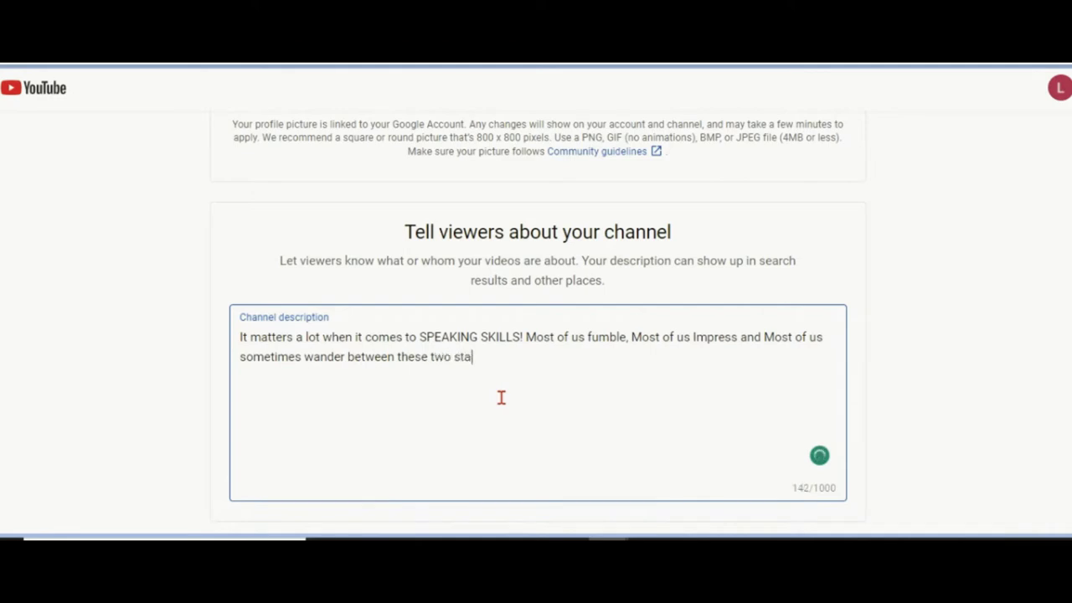
{"action": "type", "text": "ges of Learning"}
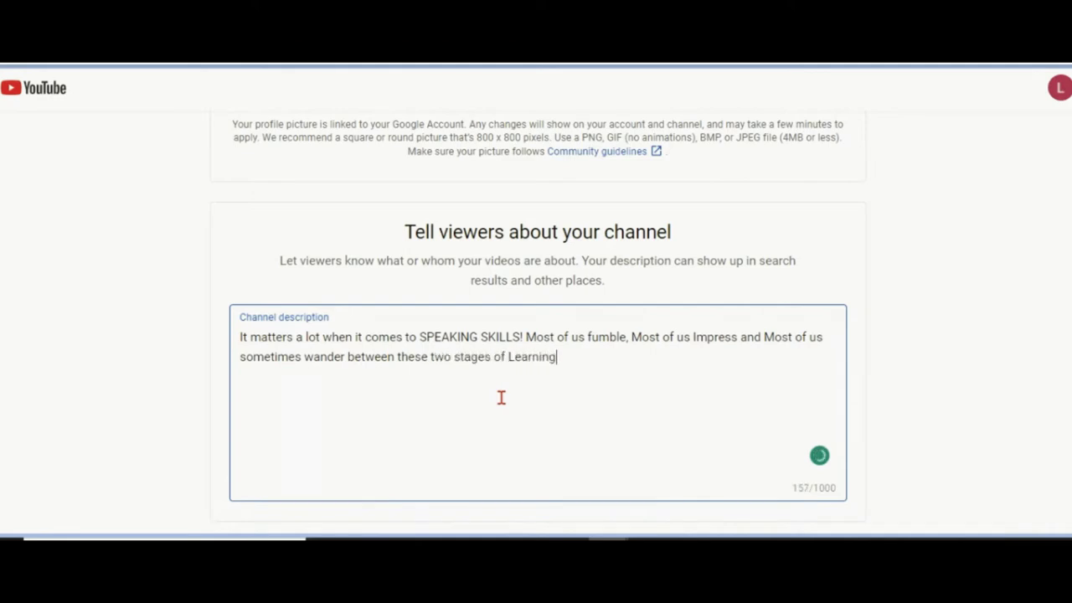
Add a second description line reading "On this Channel We will share with you the TIPS that work to make one a Sensible Speaker!".
{"action": "type", "text": "On this Channel We will share with "}
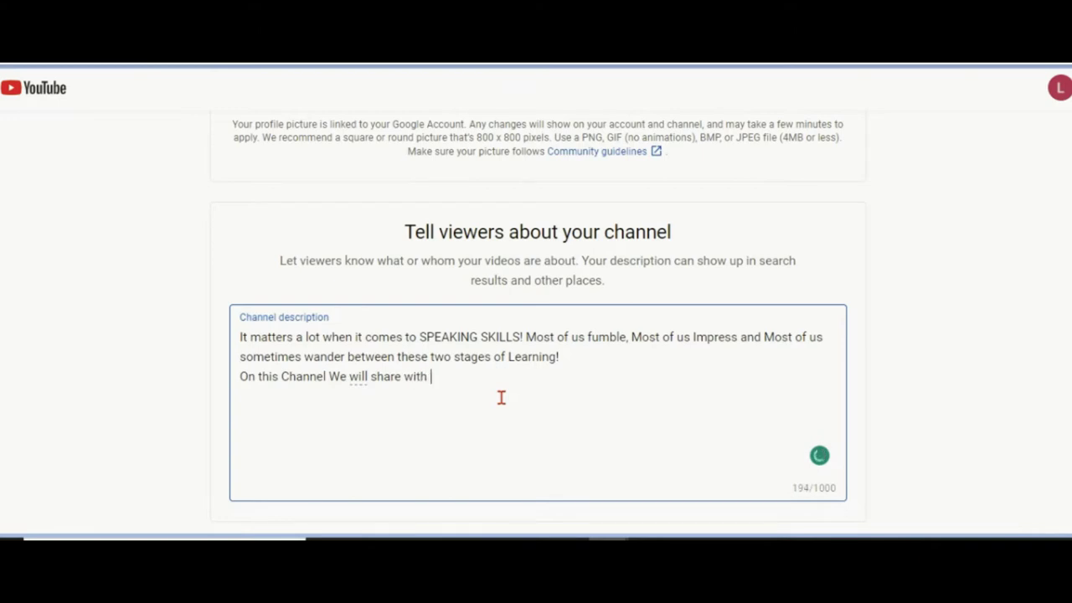
{"action": "type", "text": "you the "}
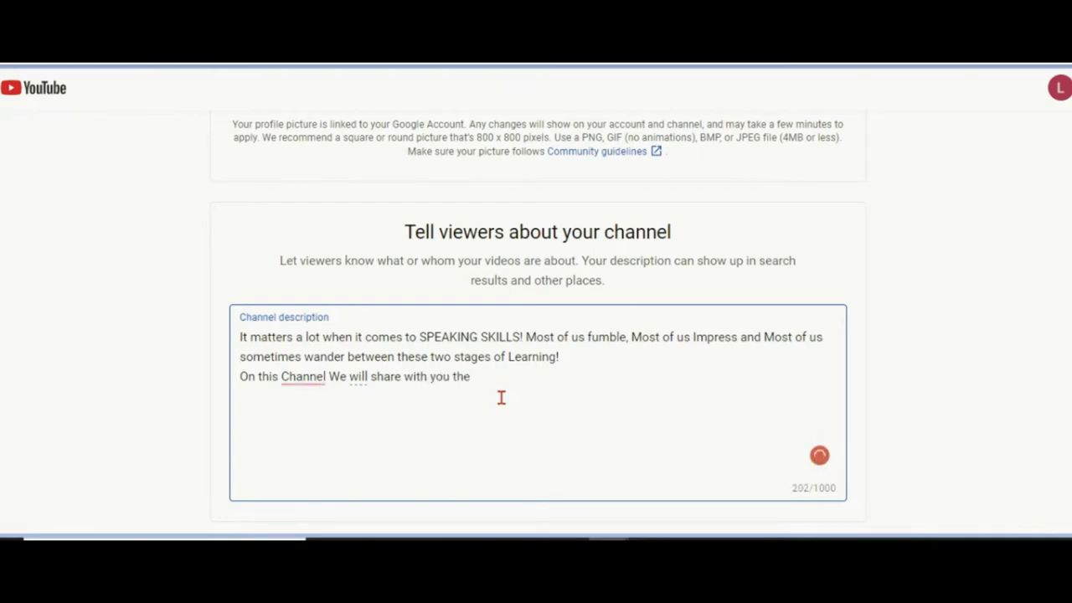
{"action": "type", "text": "TIPS that wokrk to make on"}
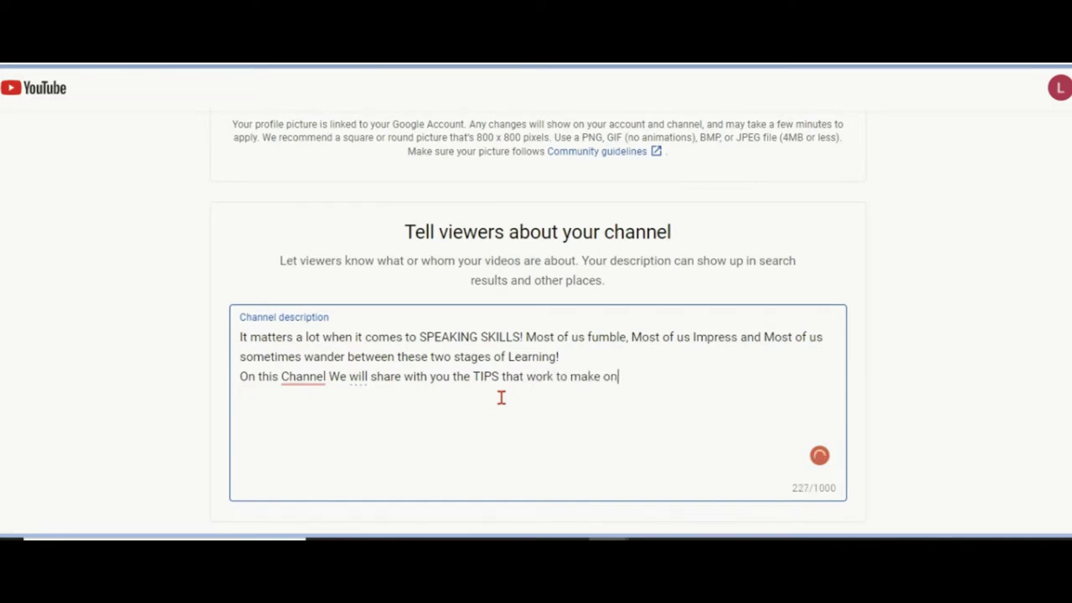
{"action": "type", "text": "e a Sensible Speaker!"}
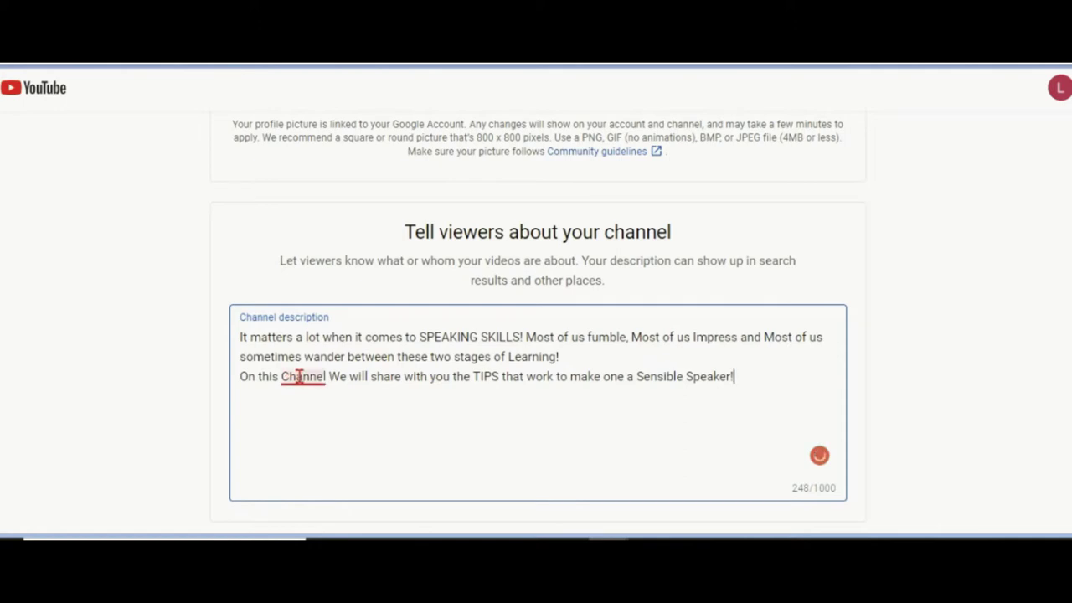
Accept the suggested correction that adds a comma after "Channel" in the description's second line.
{"action": "mouse_move", "coordinate": [299, 377]}
{"action": "left_click", "coordinate": [329, 425]}
{"action": "left_click", "coordinate": [524, 405]}
{"action": "scroll", "coordinate": [553, 400], "scroll_direction": "down", "scroll_amount": 1}
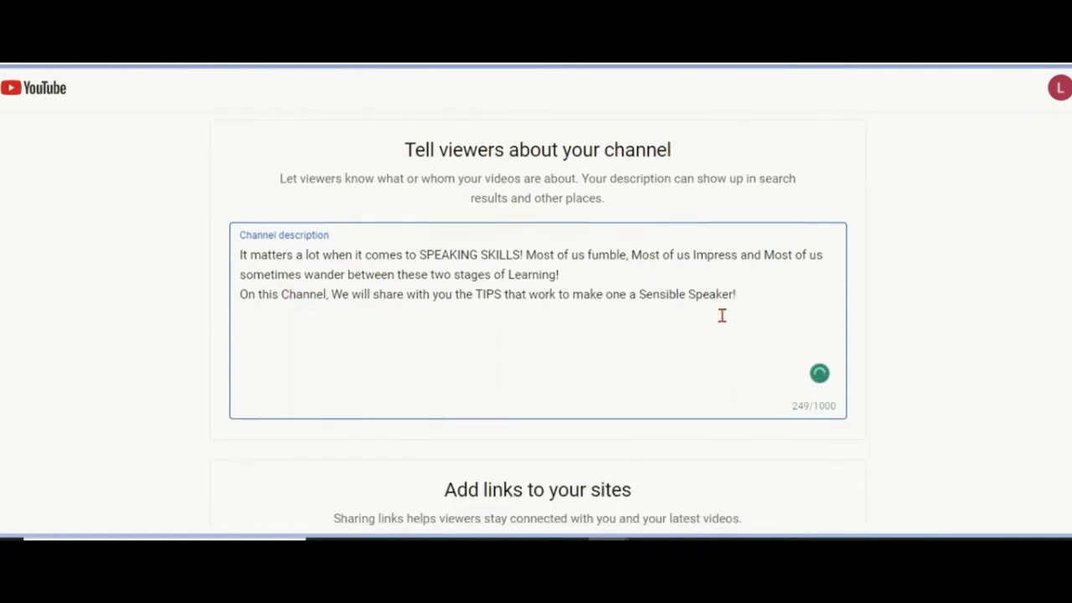
{"action": "scroll", "coordinate": [682, 347], "scroll_direction": "down", "scroll_amount": 2}
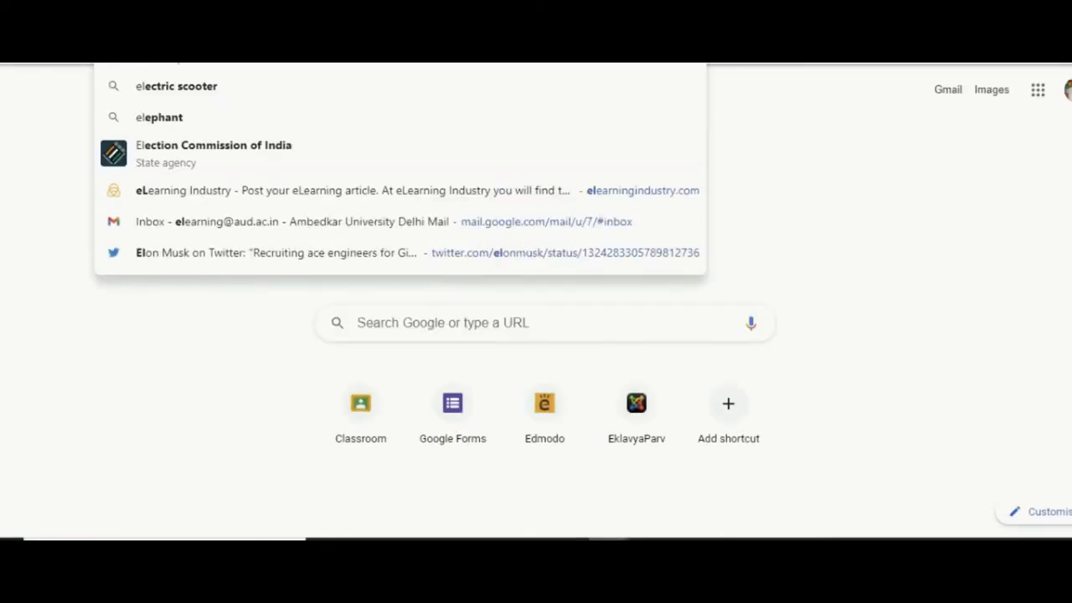
{"action": "key", "text": "BackSpace"}
{"action": "type", "text": "klavyaparv"}
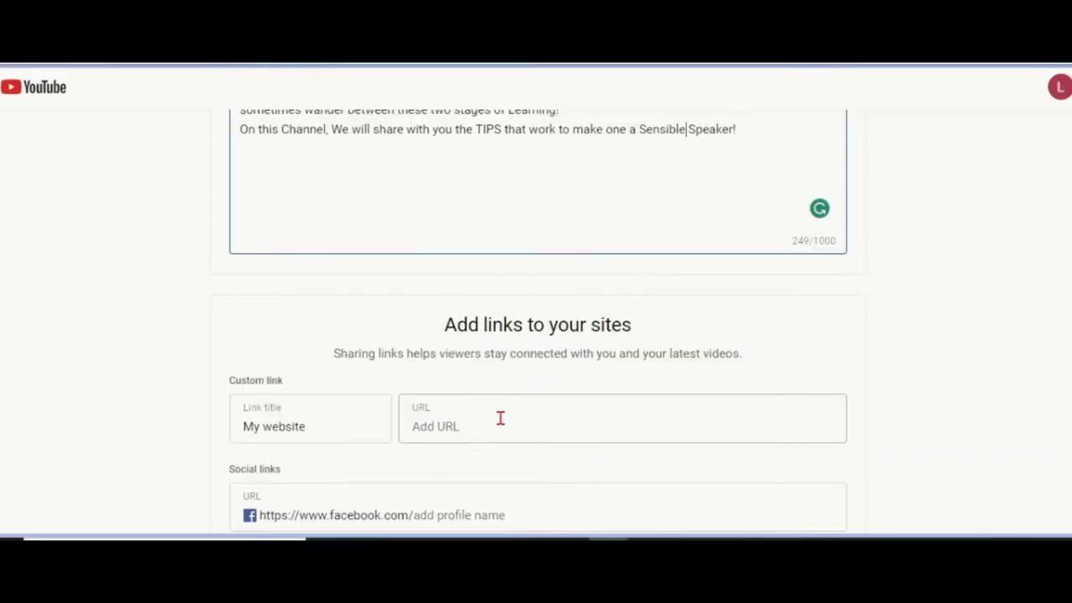
{"action": "left_click", "coordinate": [500, 418]}
{"action": "type", "text": "http://eklavyaparv.com/"}
Fill in the owner's profile names for the Facebook, Twitter and Instagram social links.
{"action": "scroll", "coordinate": [500, 412], "scroll_direction": "down", "scroll_amount": 2}
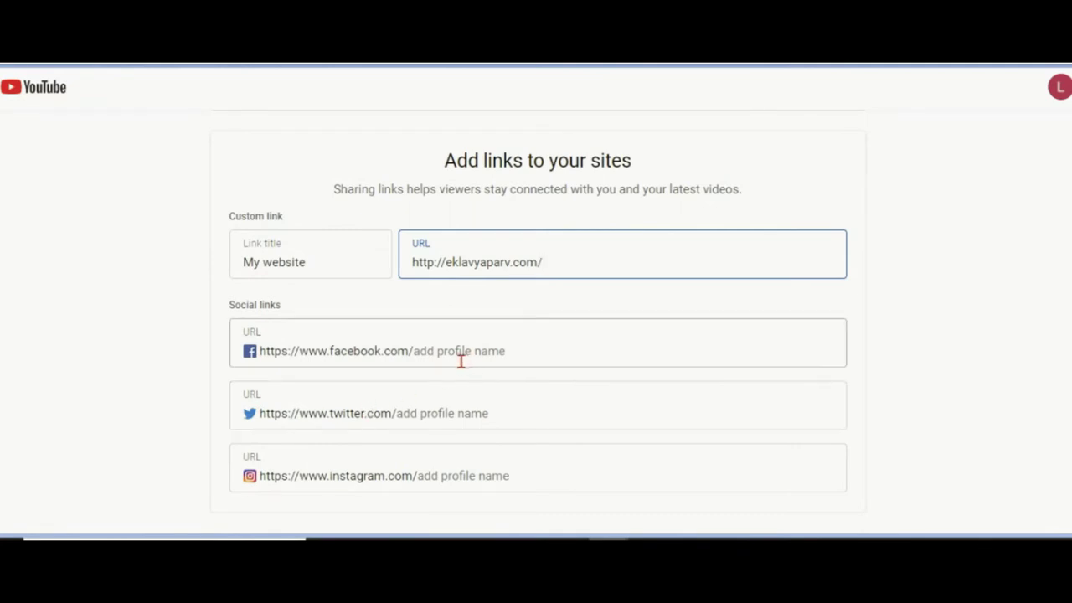
{"action": "left_click", "coordinate": [452, 359]}
{"action": "type", "text": "teach"}
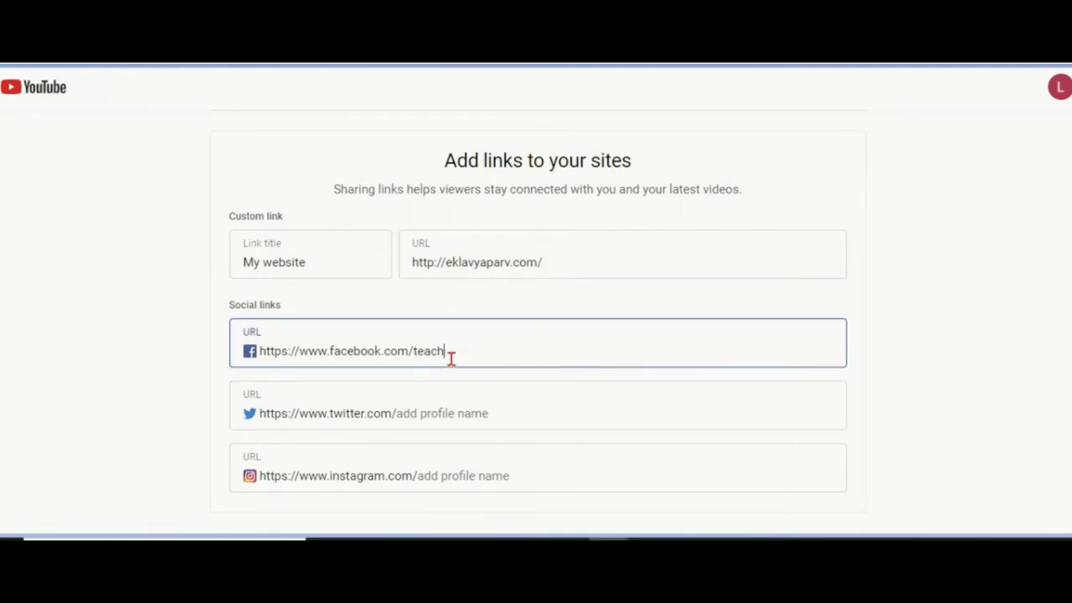
{"action": "type", "text": "erparv"}
{"action": "left_click", "coordinate": [459, 414]}
{"action": "type", "text": "teacherparv"}
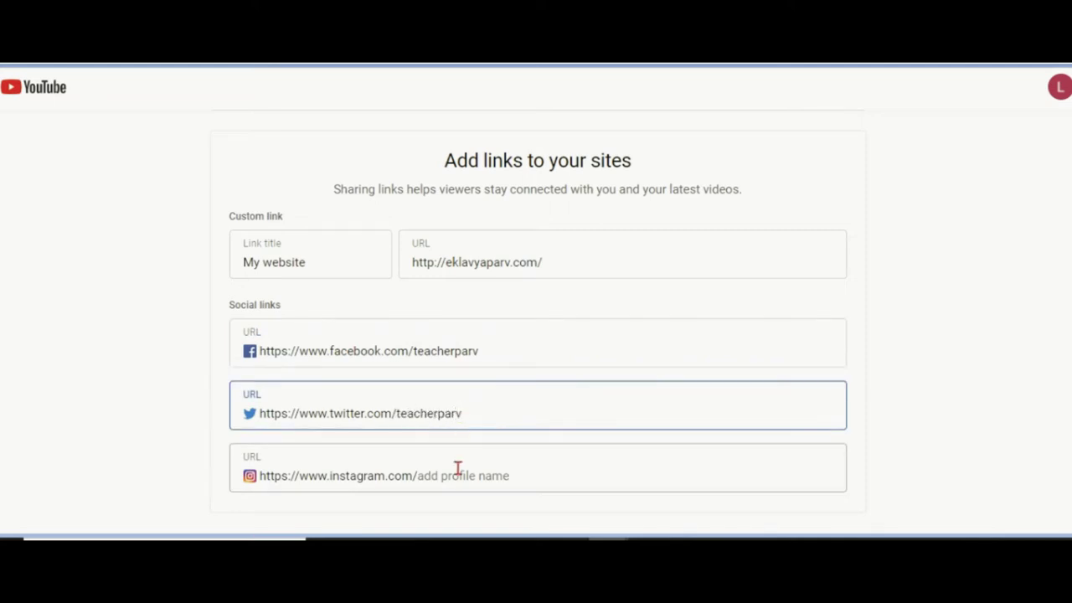
{"action": "left_click", "coordinate": [454, 474]}
{"action": "type", "text": "teacherparv"}
Upload the photo of the man speaking at a podium as the channel's profile picture.
{"action": "scroll", "coordinate": [568, 377], "scroll_direction": "up", "scroll_amount": 7}
{"action": "scroll", "coordinate": [573, 353], "scroll_direction": "up", "scroll_amount": 2}
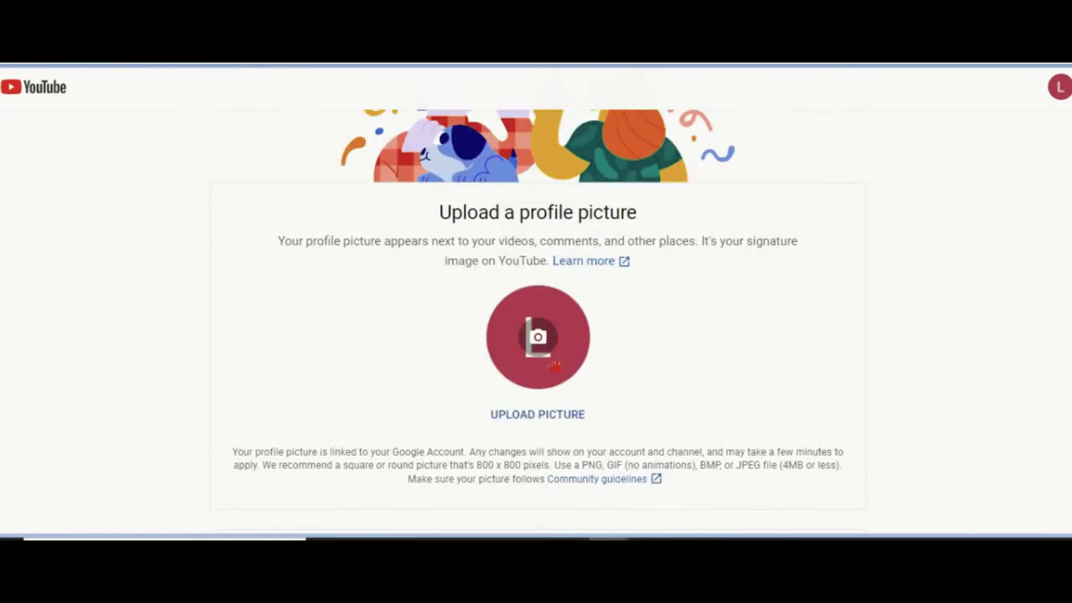
{"action": "left_click", "coordinate": [543, 419]}
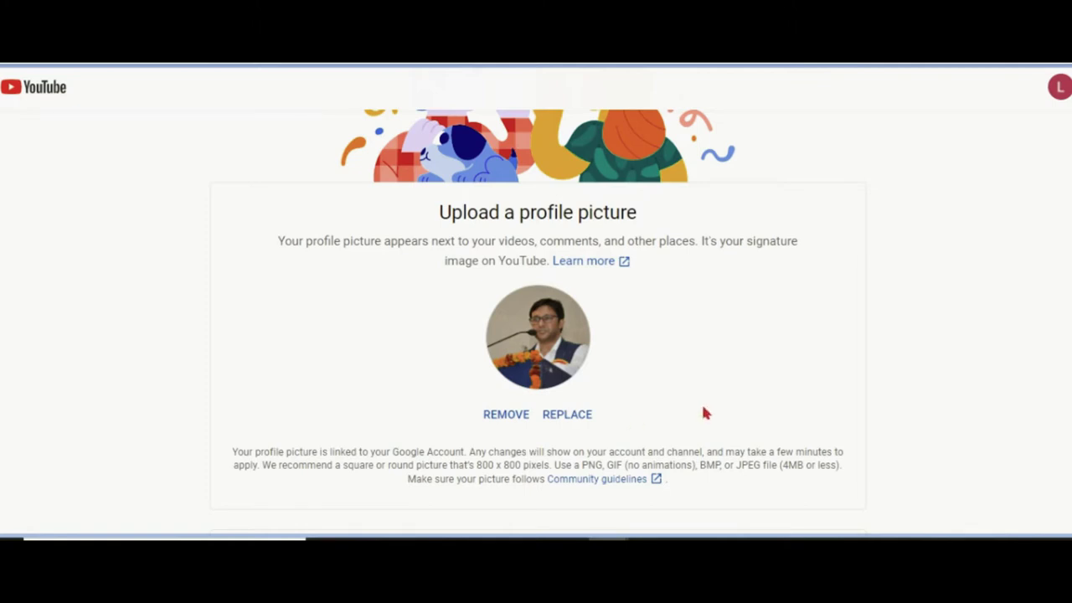
{"action": "scroll", "coordinate": [701, 411], "scroll_direction": "down", "scroll_amount": 1}
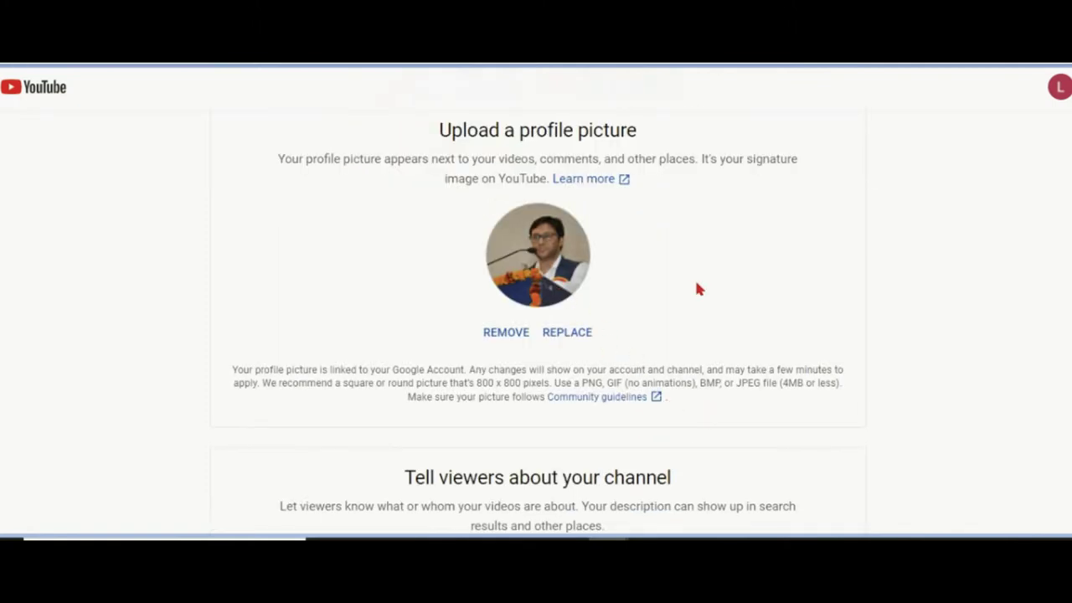
{"action": "scroll", "coordinate": [696, 285], "scroll_direction": "up", "scroll_amount": 4}
Save the channel details and continue to channel customization in YouTube Studio, dismissing its welcome message.
{"action": "scroll", "coordinate": [661, 312], "scroll_direction": "down", "scroll_amount": 10}
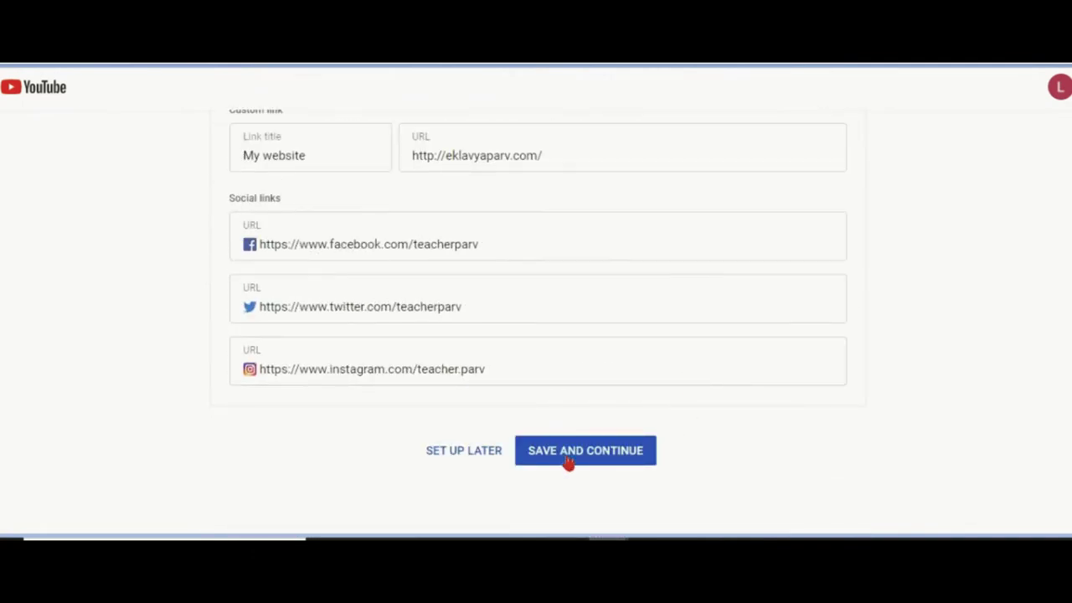
{"action": "left_click", "coordinate": [567, 462]}
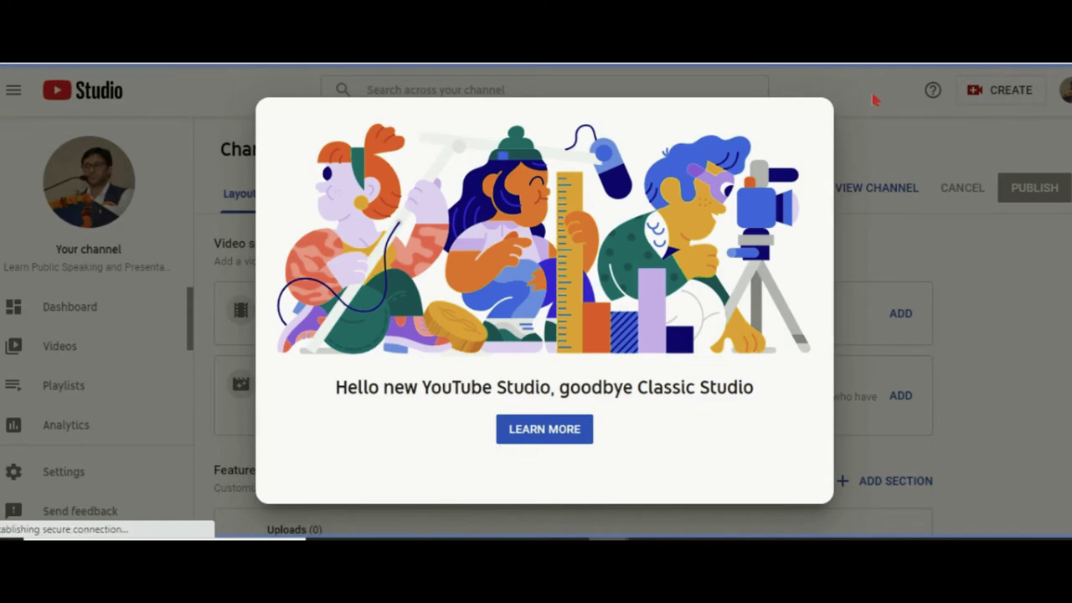
{"action": "left_click", "coordinate": [879, 333]}
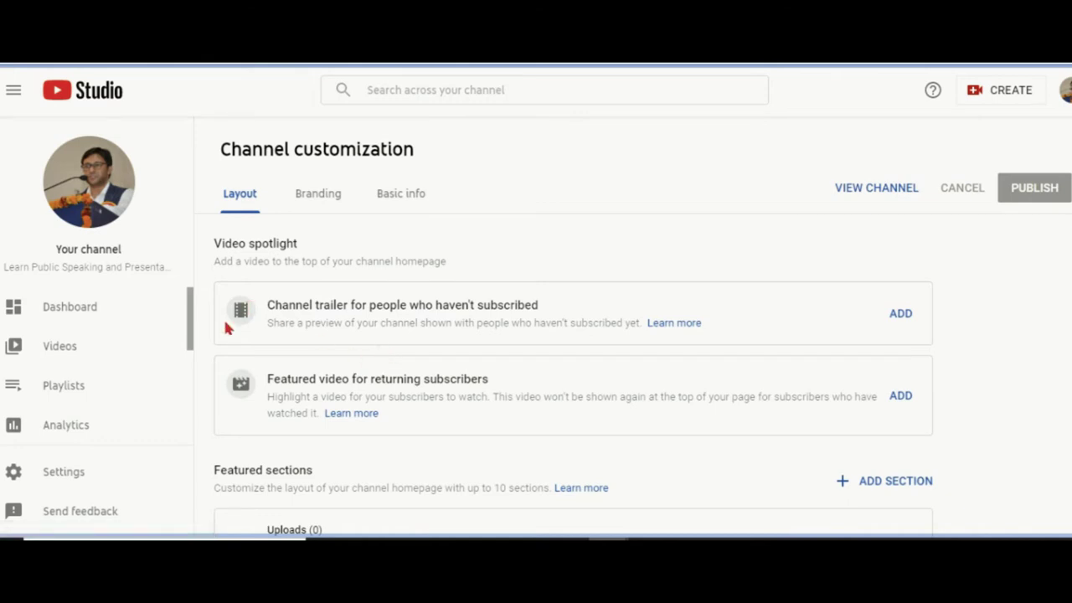
Review the Branding settings, including the upload options for the banner image and video watermark, and return to the Layout settings.
{"action": "left_click", "coordinate": [323, 204]}
{"action": "scroll", "coordinate": [478, 263], "scroll_direction": "down", "scroll_amount": 2}
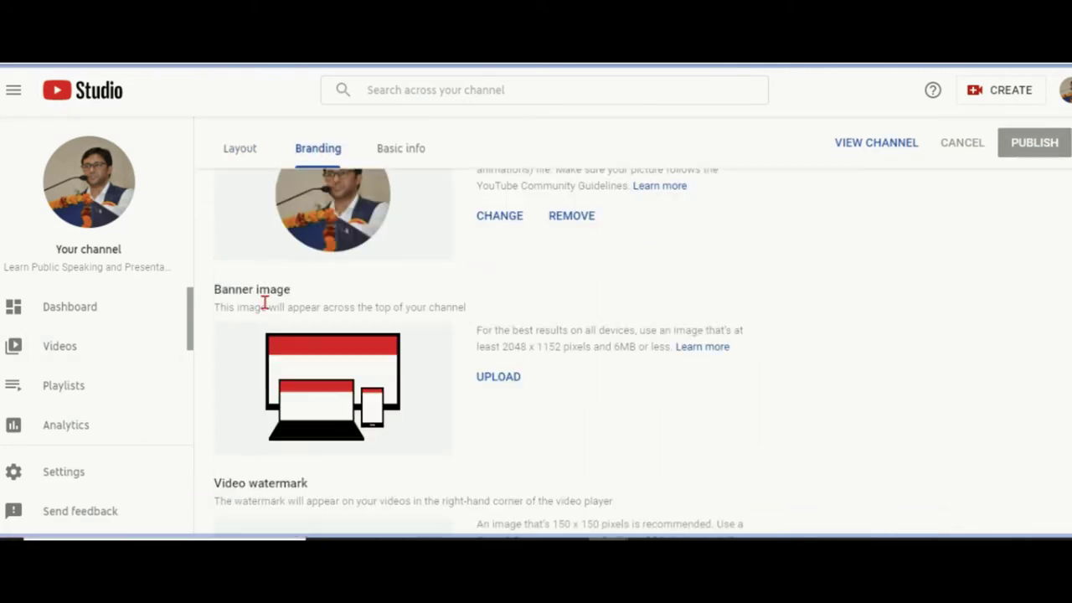
{"action": "left_click", "coordinate": [489, 381]}
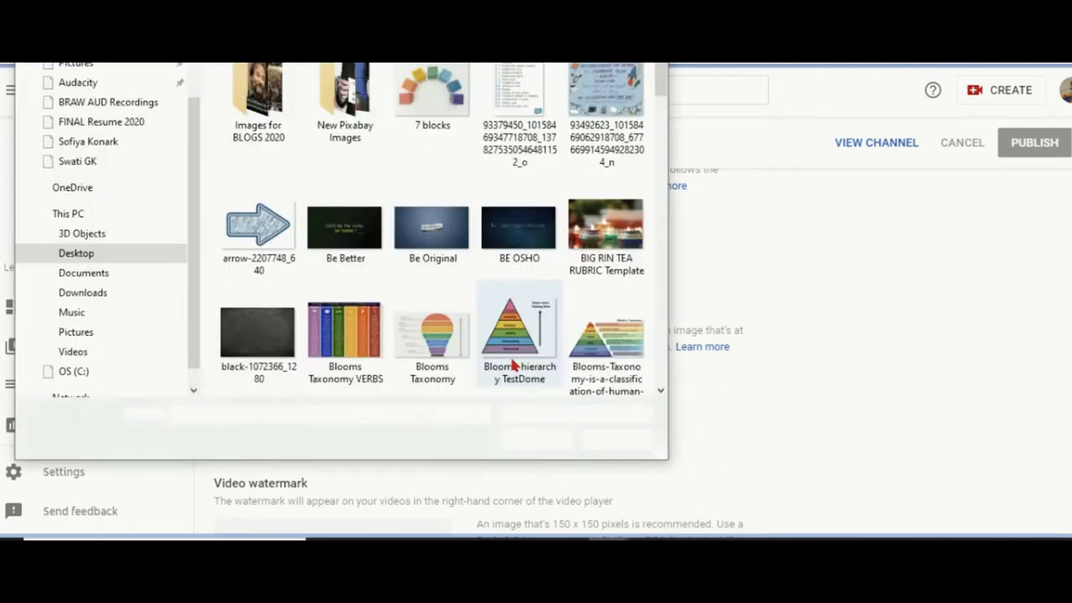
{"action": "double_click", "coordinate": [508, 360]}
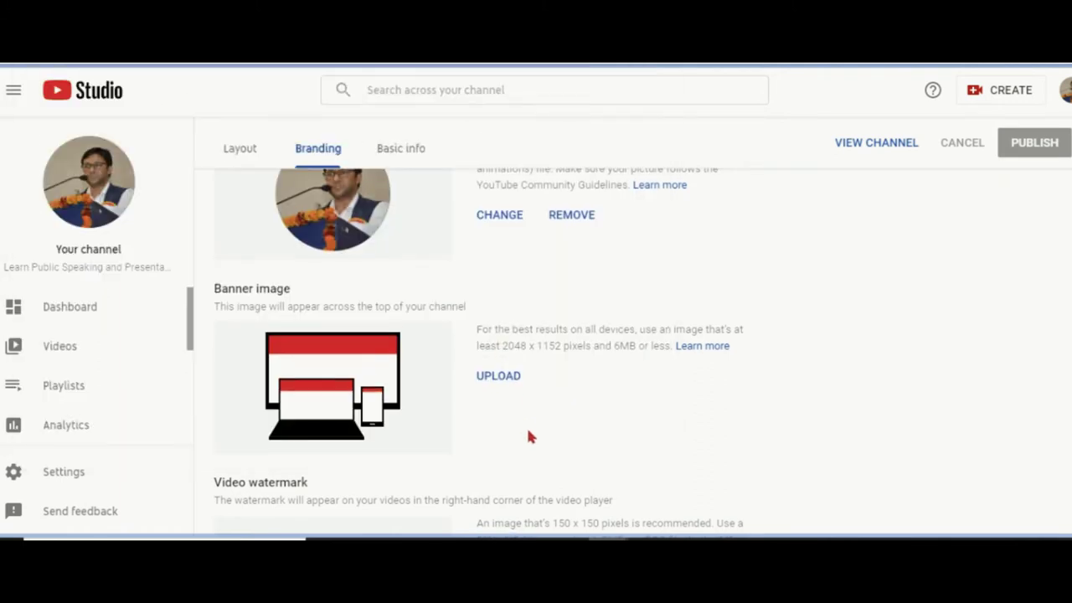
{"action": "scroll", "coordinate": [529, 436], "scroll_direction": "down", "scroll_amount": 2}
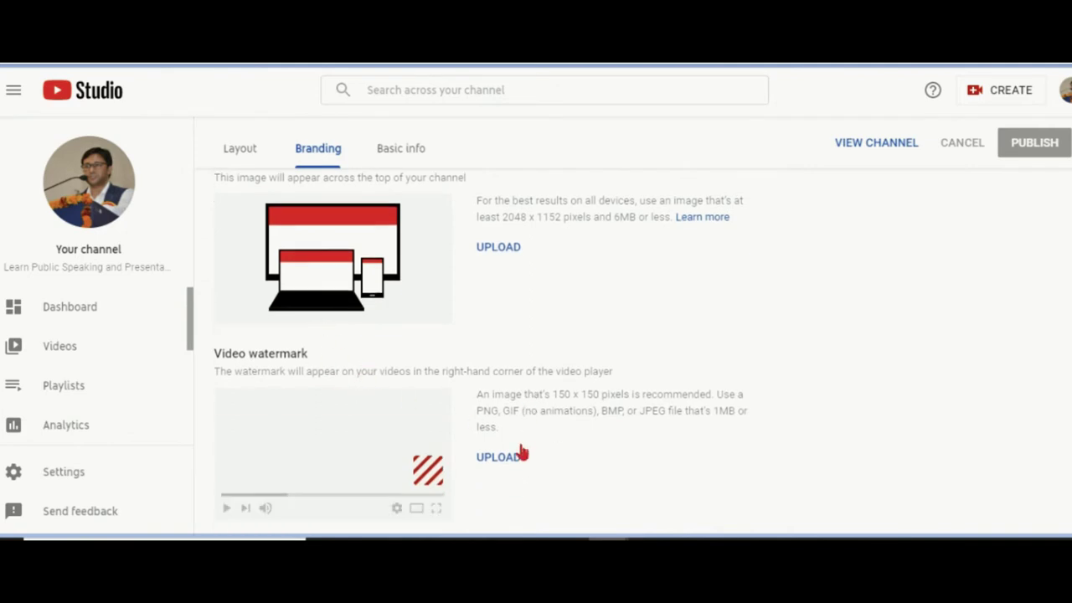
{"action": "left_click", "coordinate": [508, 466]}
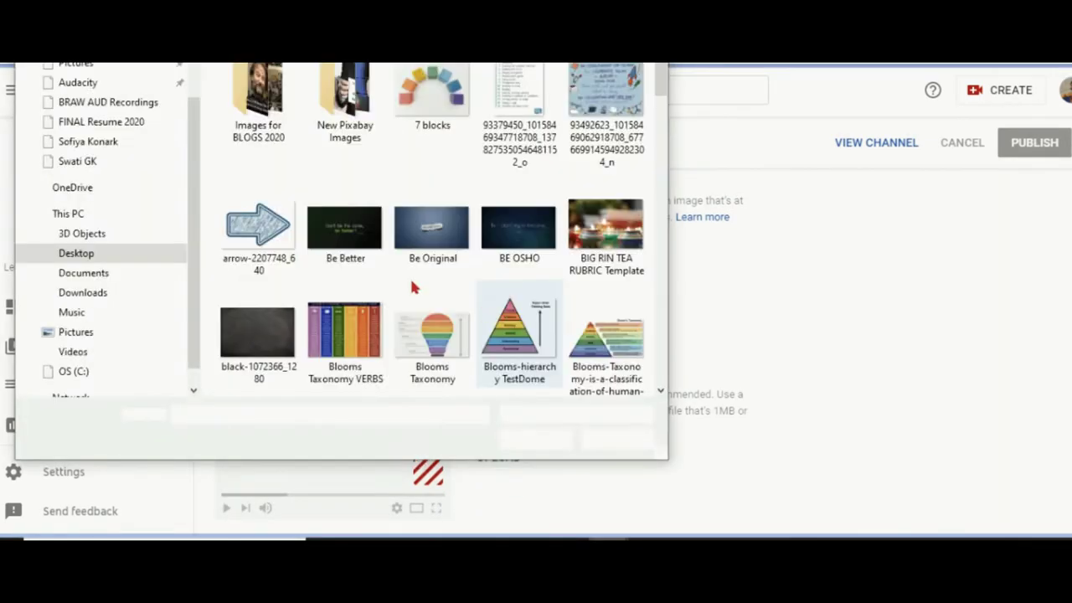
{"action": "scroll", "coordinate": [411, 282], "scroll_direction": "down", "scroll_amount": 3}
{"action": "key", "text": "Escape"}
{"action": "scroll", "coordinate": [477, 327], "scroll_direction": "up", "scroll_amount": 5}
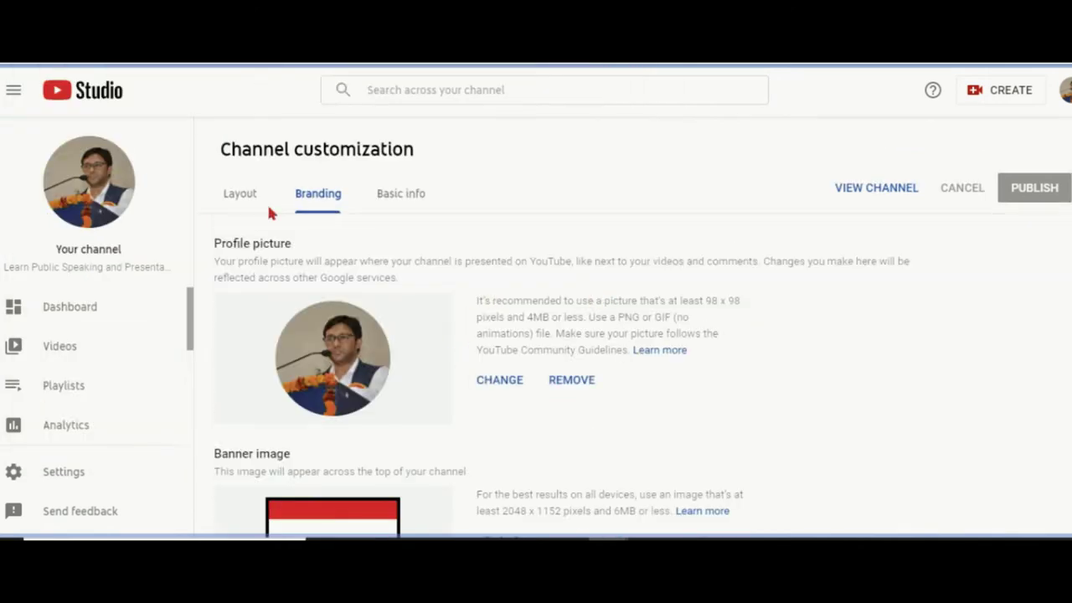
{"action": "left_click", "coordinate": [243, 196]}
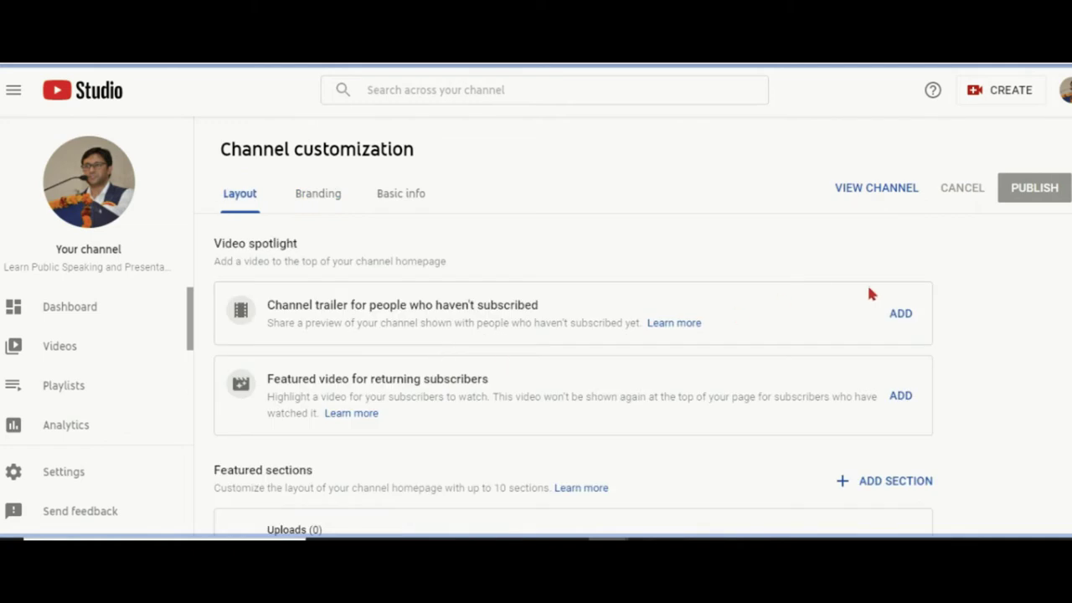
Start a new video upload to the channel and choose the file Bullfinch - 2797.mp4.
{"action": "left_click", "coordinate": [1003, 93]}
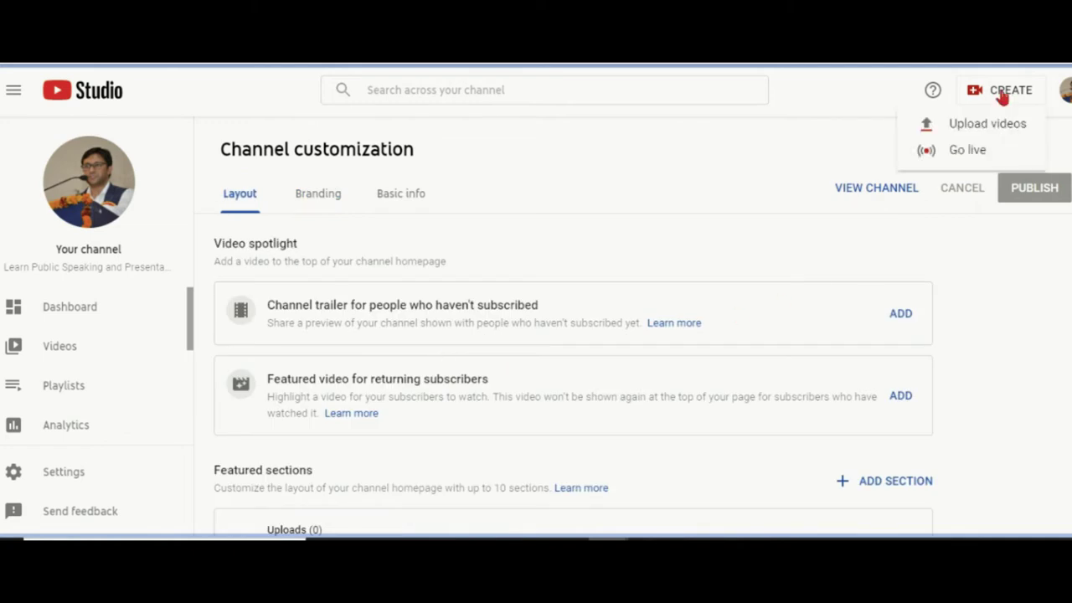
{"action": "left_click", "coordinate": [977, 134]}
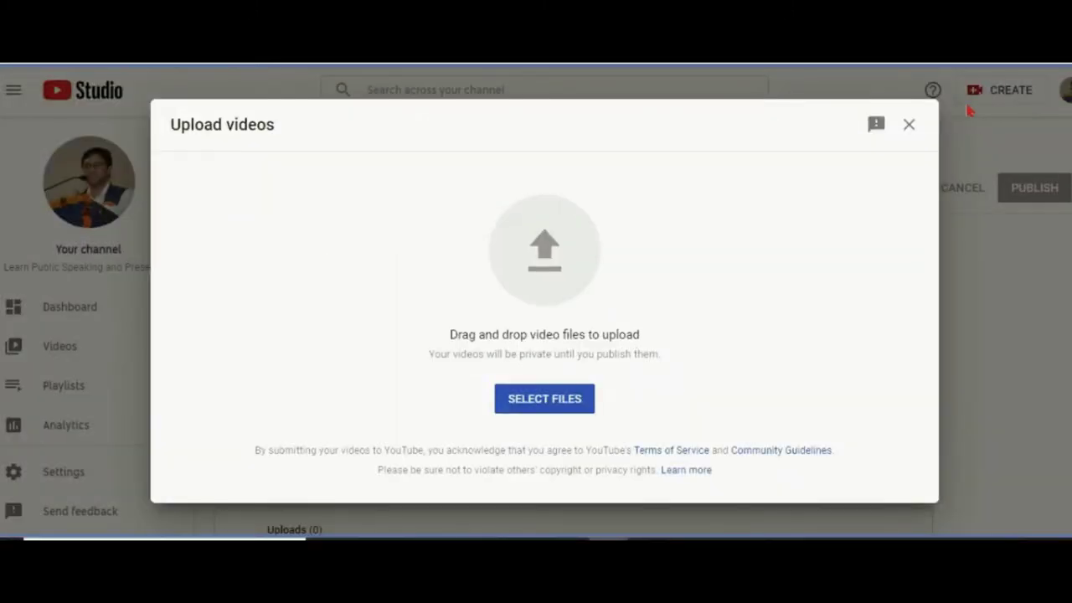
{"action": "left_click", "coordinate": [559, 411]}
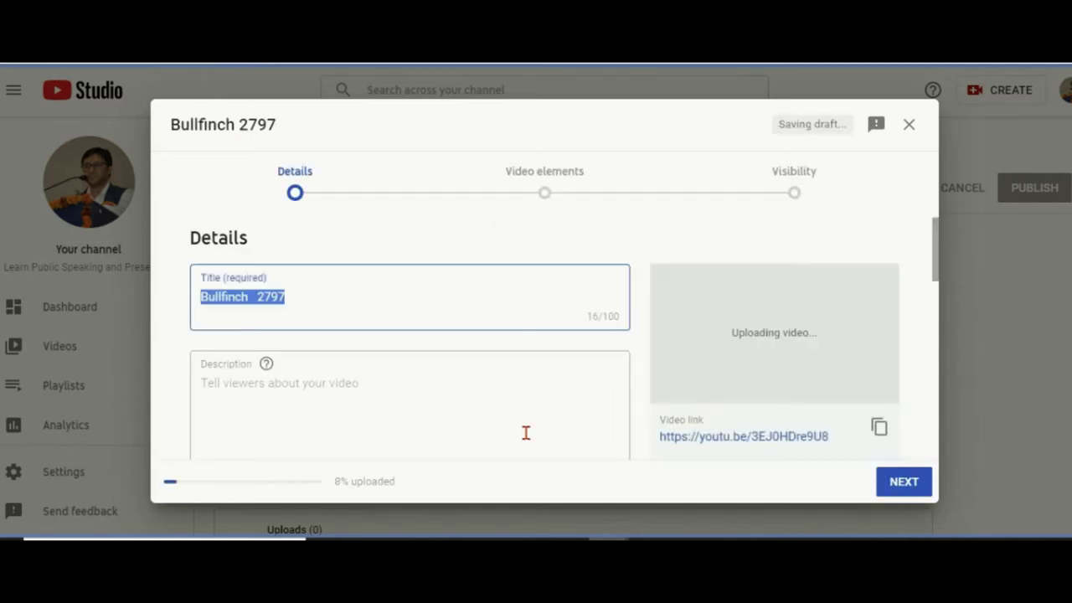
Replace the uploaded video's title with "Give it a Title - Bird at HOME".
{"action": "left_click", "coordinate": [302, 299]}
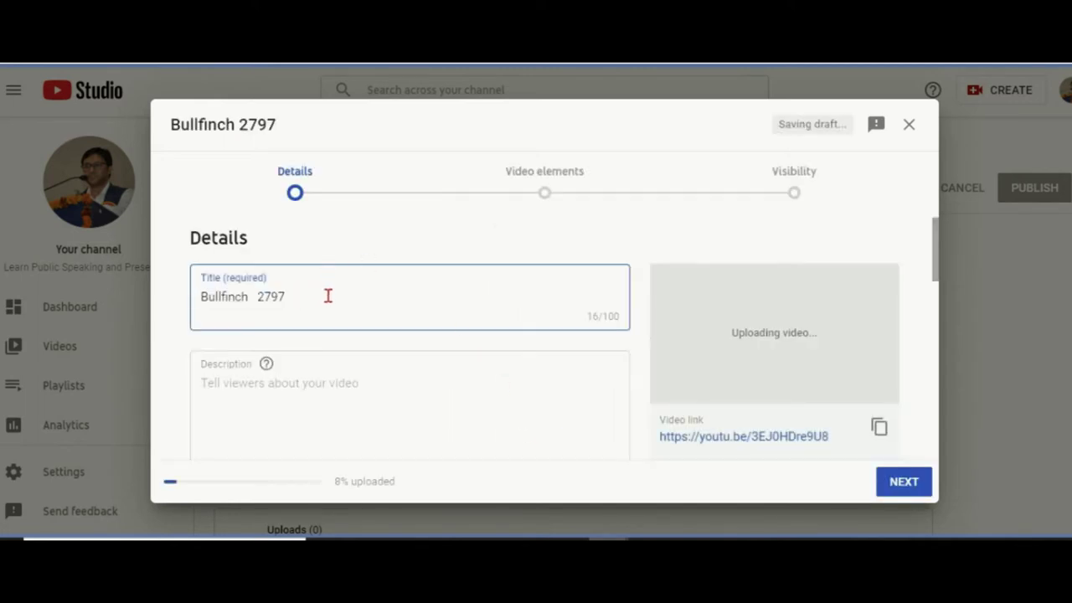
{"action": "left_click_drag", "start_coordinate": [328, 295], "coordinate": [165, 316]}
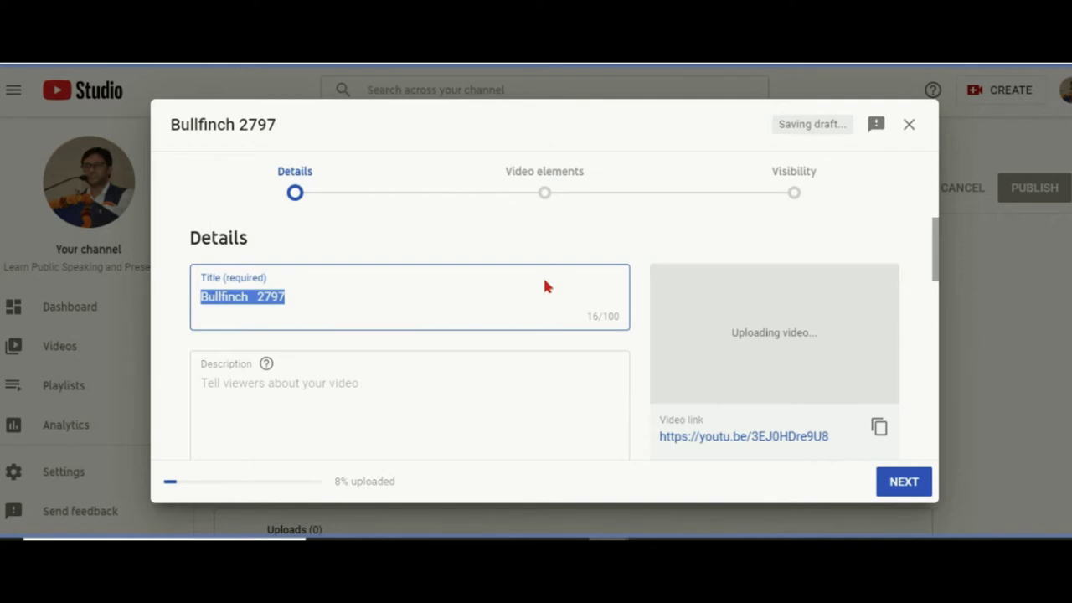
{"action": "type", "text": "Give it "}
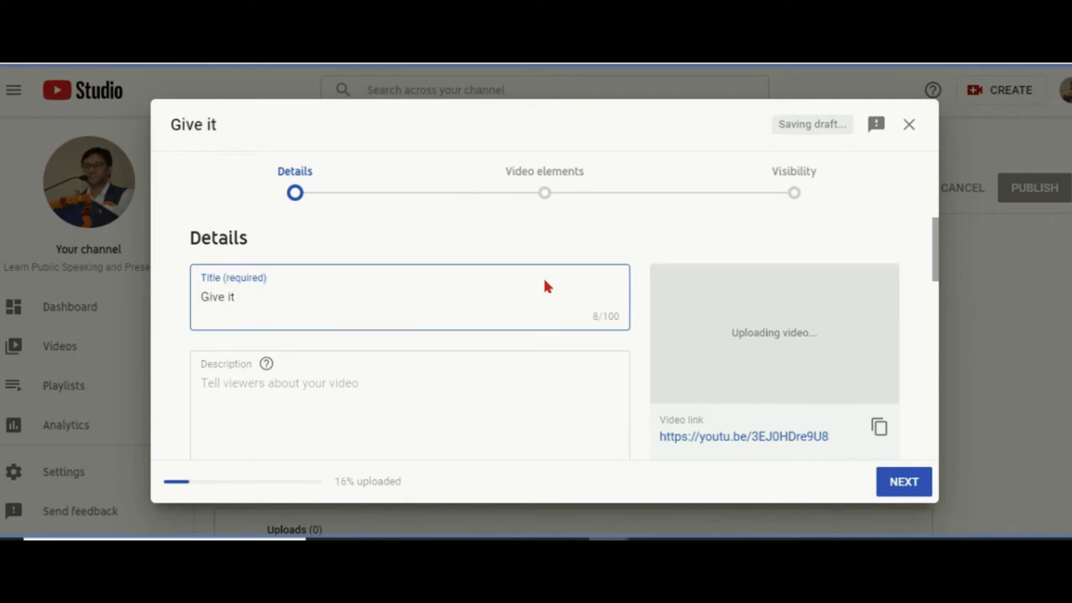
{"action": "type", "text": "a Title"}
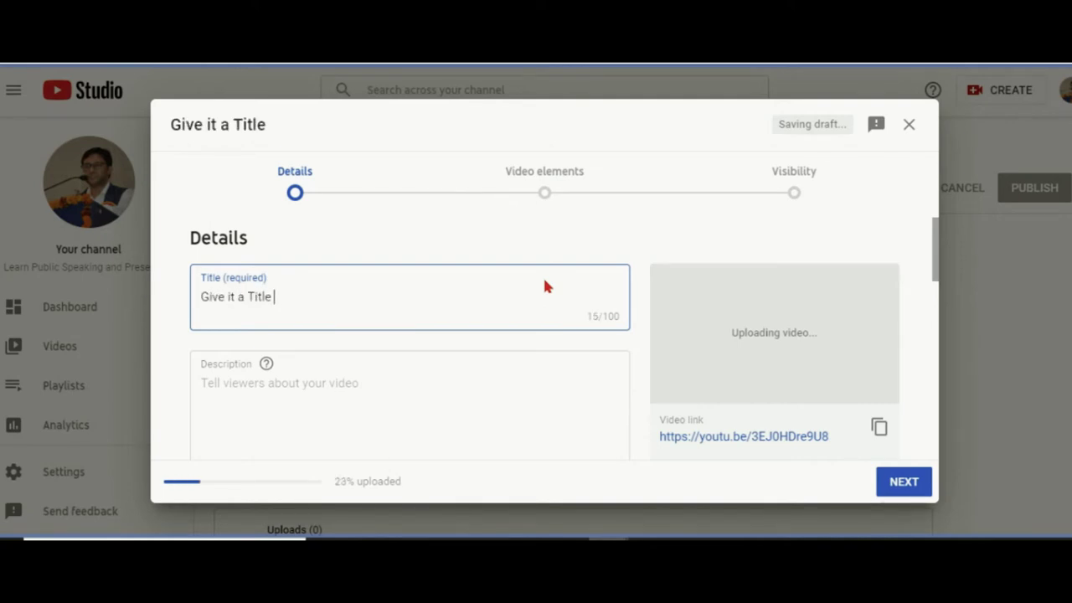
{"action": "type", "text": " - Bird at HOME"}
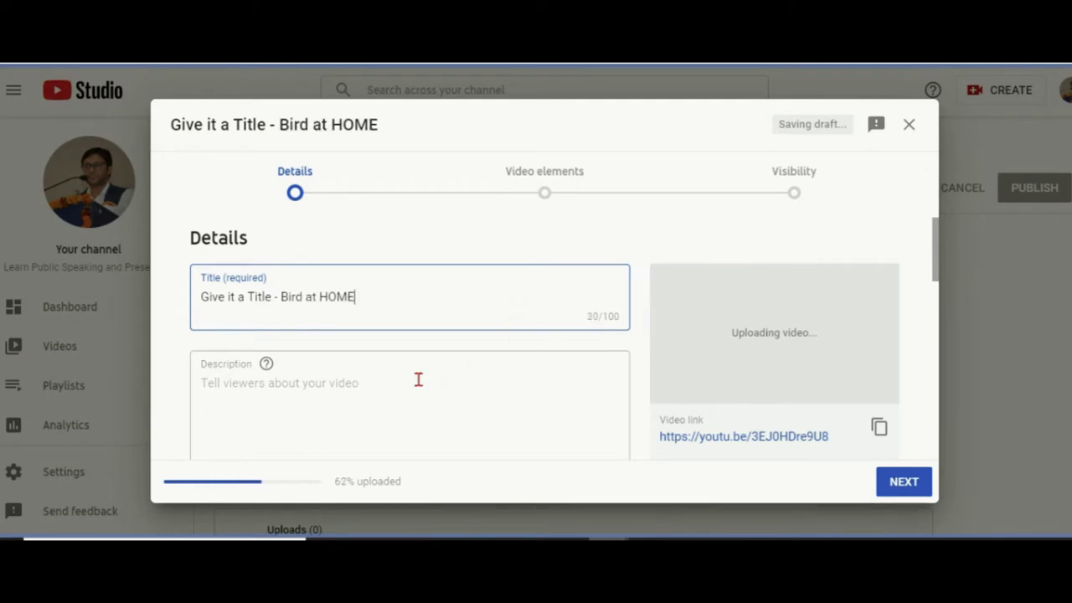
Enter the two-line video description "Life is beautiful for all of us. Let's allow everyone to enjoy it. Grow Trees because bird live there.".
{"action": "scroll", "coordinate": [452, 361], "scroll_direction": "down", "scroll_amount": 3}
{"action": "scroll", "coordinate": [461, 343], "scroll_direction": "up", "scroll_amount": 3}
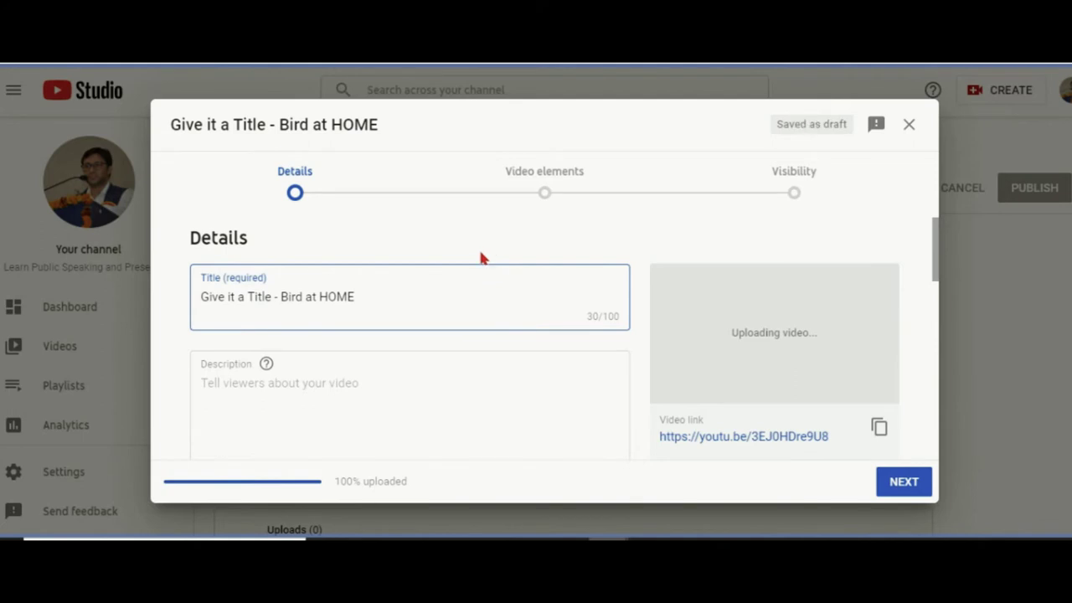
{"action": "scroll", "coordinate": [470, 261], "scroll_direction": "down", "scroll_amount": 1}
{"action": "left_click", "coordinate": [334, 300]}
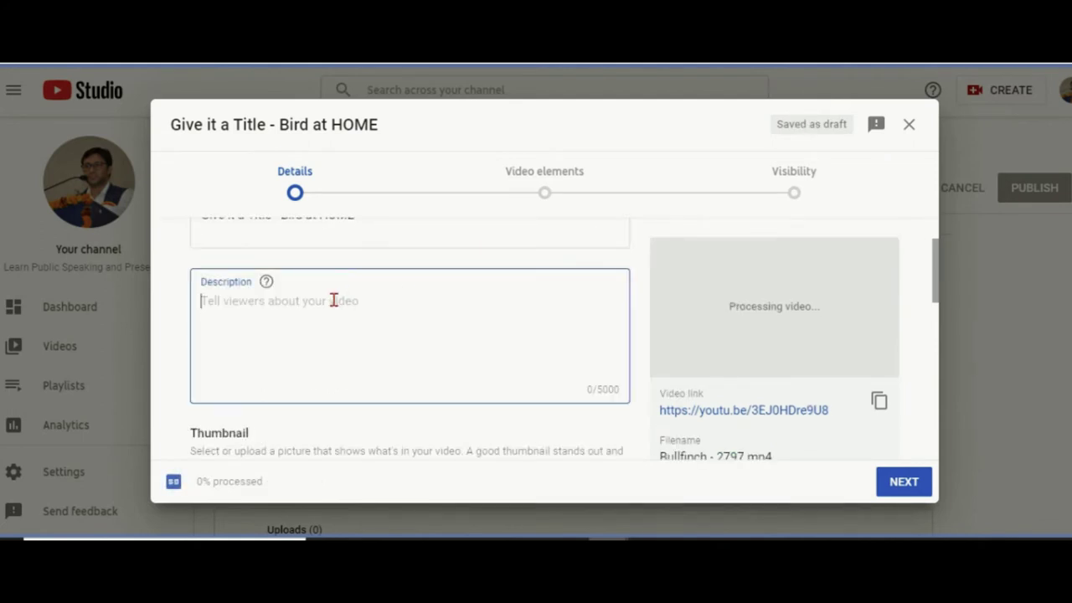
{"action": "type", "text": "Life is beautiful for all of us. Let's allow everyone to enjoy it."}
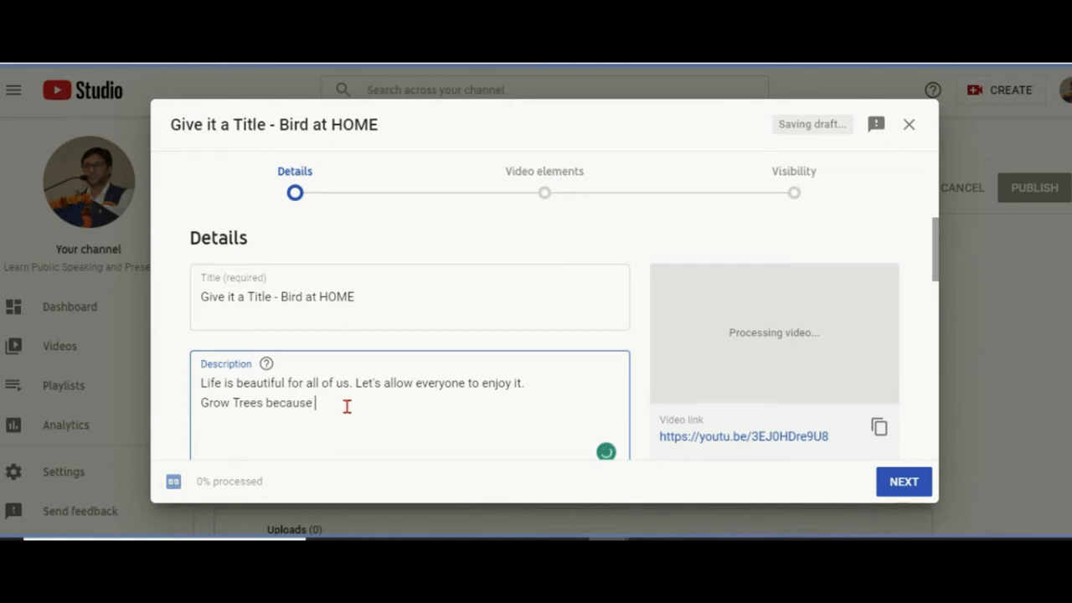
{"action": "type", "text": "bird live therr."}
{"action": "scroll", "coordinate": [394, 408], "scroll_direction": "down", "scroll_amount": 1}
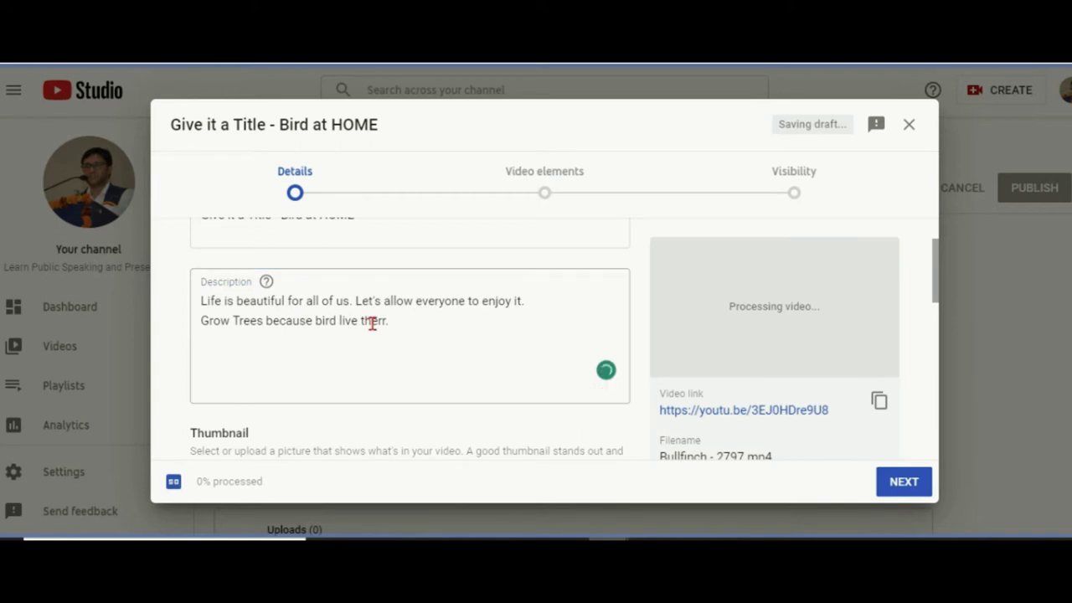
{"action": "key", "text": "ctrl+shift+Left"}
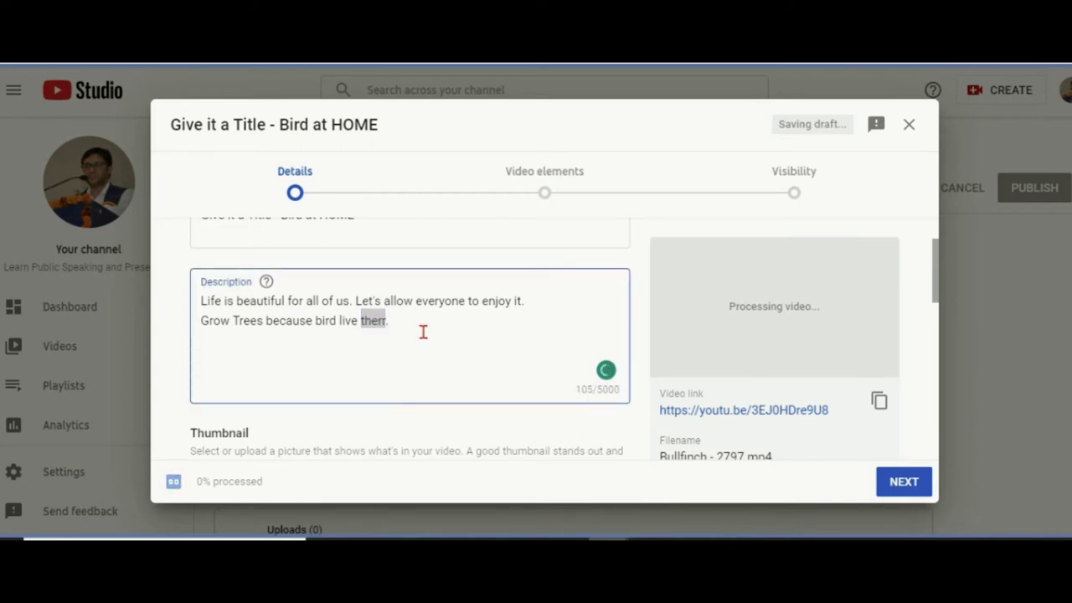
{"action": "type", "text": "there."}
{"action": "key", "text": "Delete"}
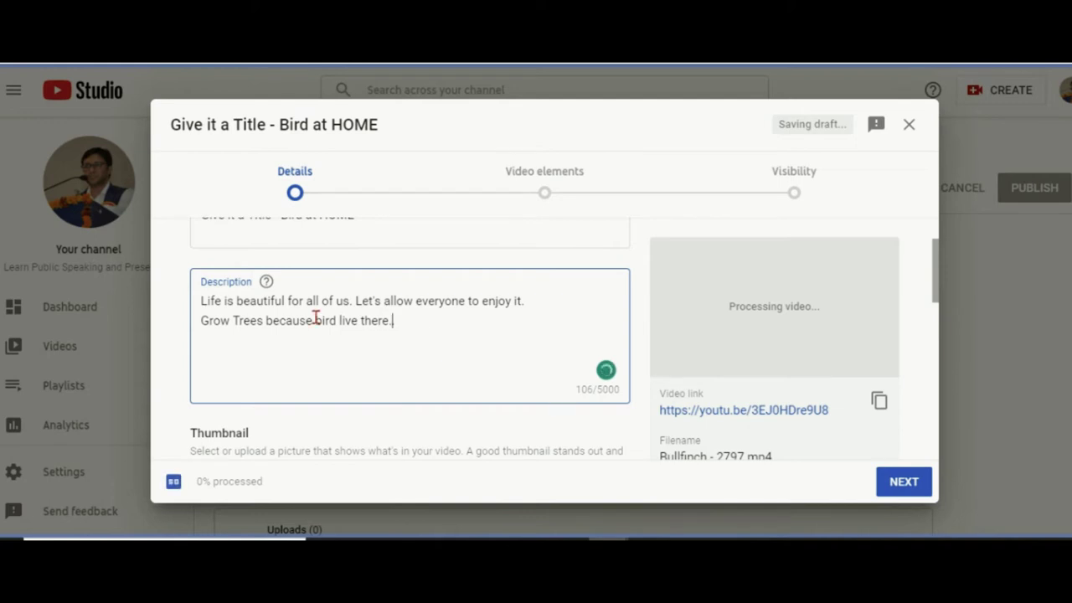
Choose the first auto-generated still of the bird on the tree trunk as the video's thumbnail.
{"action": "scroll", "coordinate": [365, 356], "scroll_direction": "down", "scroll_amount": 1}
{"action": "scroll", "coordinate": [365, 356], "scroll_direction": "down", "scroll_amount": 2}
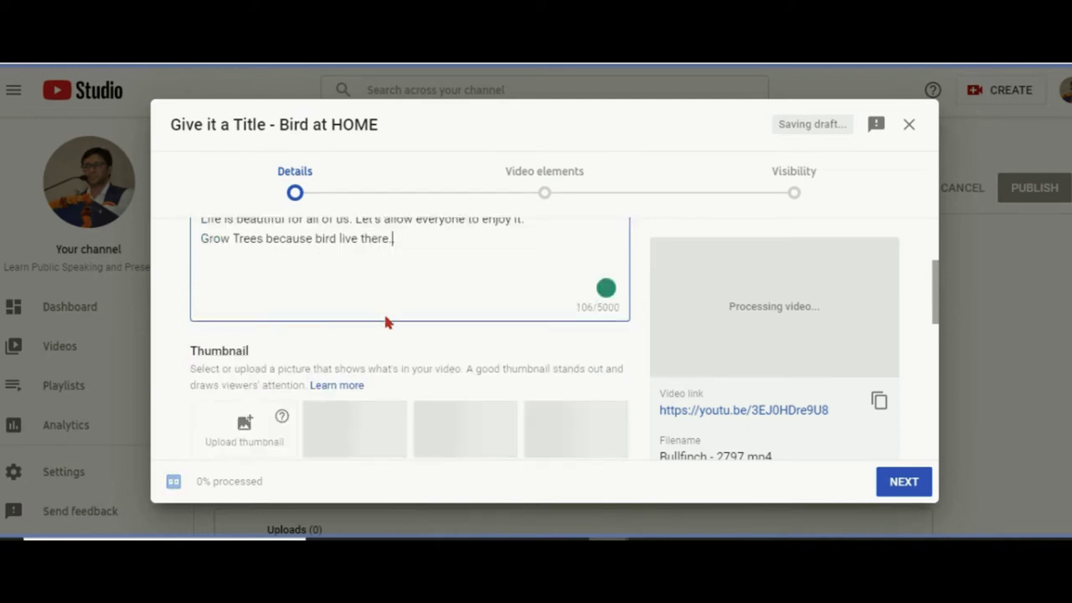
{"action": "scroll", "coordinate": [384, 311], "scroll_direction": "down", "scroll_amount": 3}
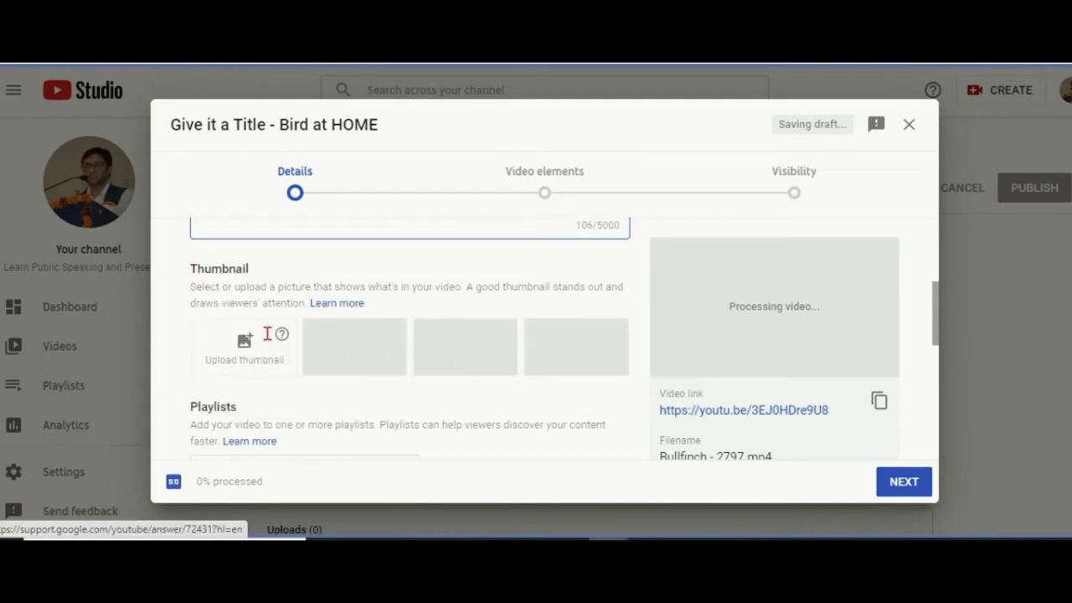
{"action": "double_click", "coordinate": [219, 269]}
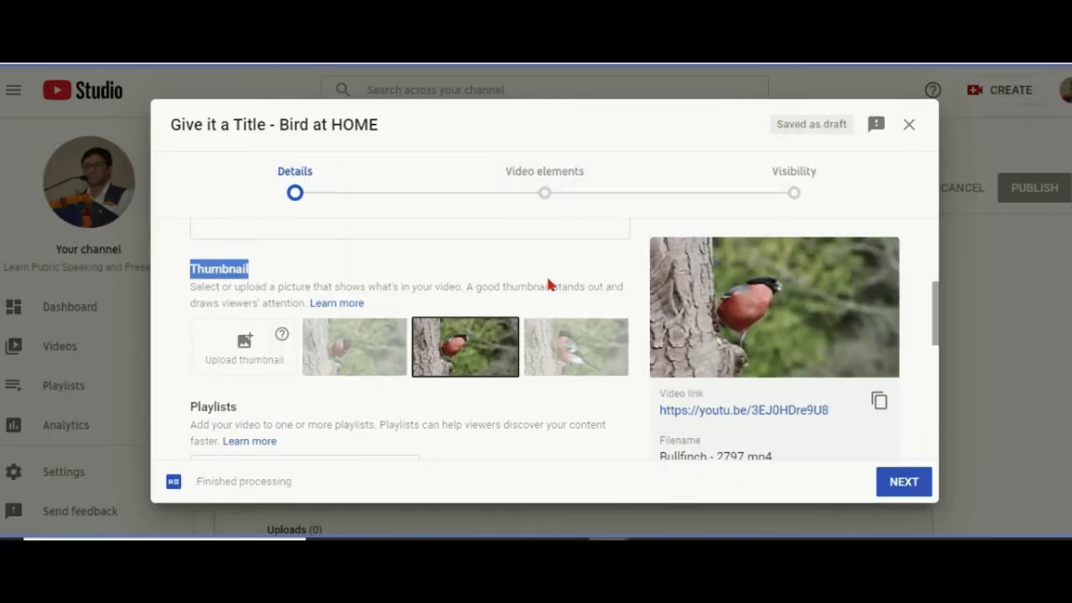
{"action": "left_click", "coordinate": [386, 355]}
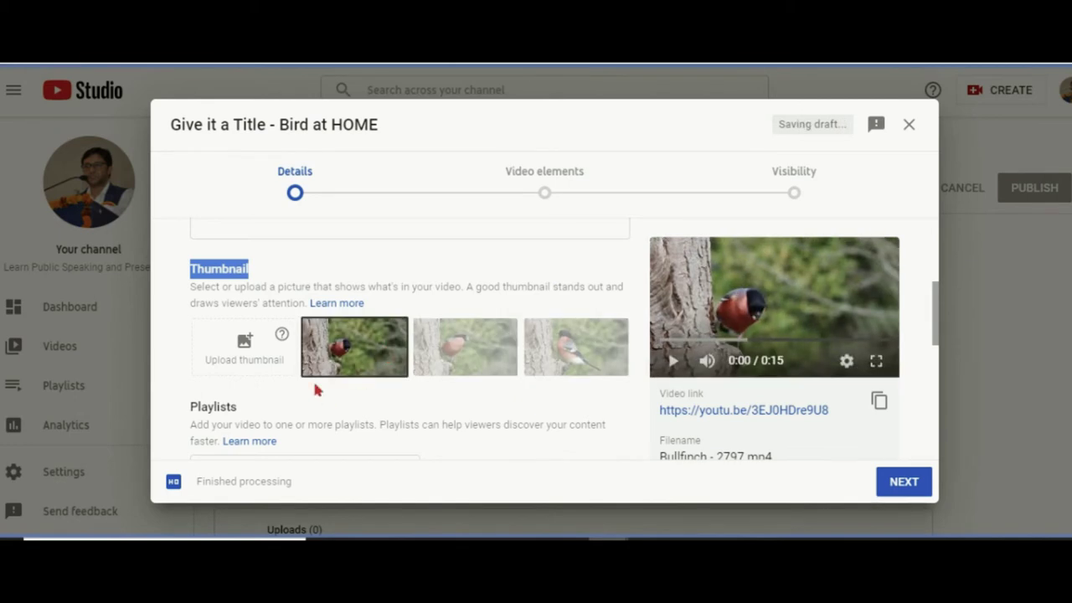
Create a private playlist titled "NEW WORK" and add the video to it.
{"action": "scroll", "coordinate": [314, 369], "scroll_direction": "down", "scroll_amount": 1}
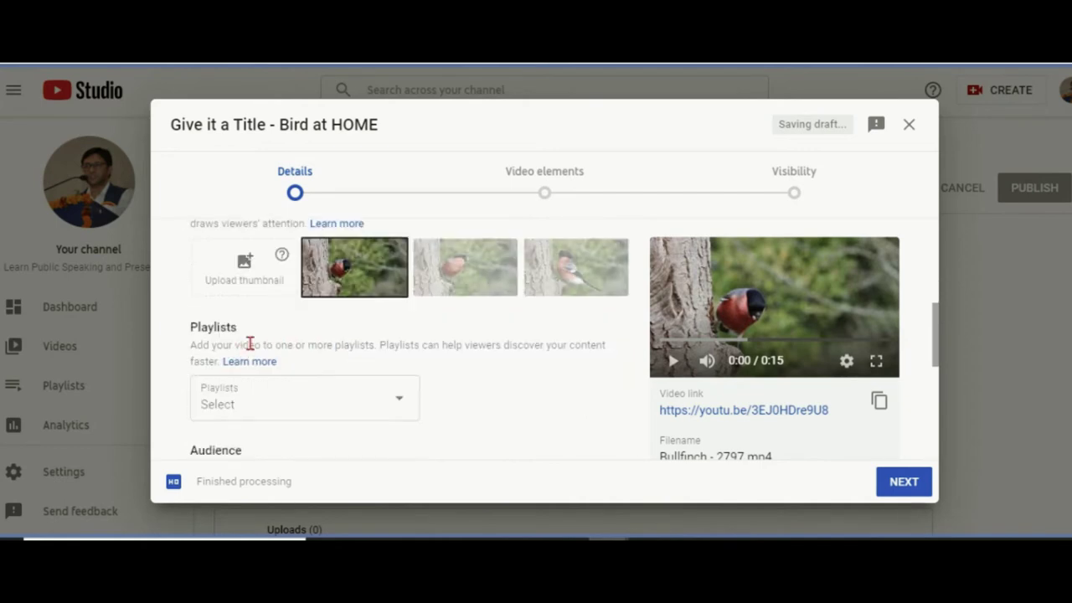
{"action": "left_click", "coordinate": [246, 261]}
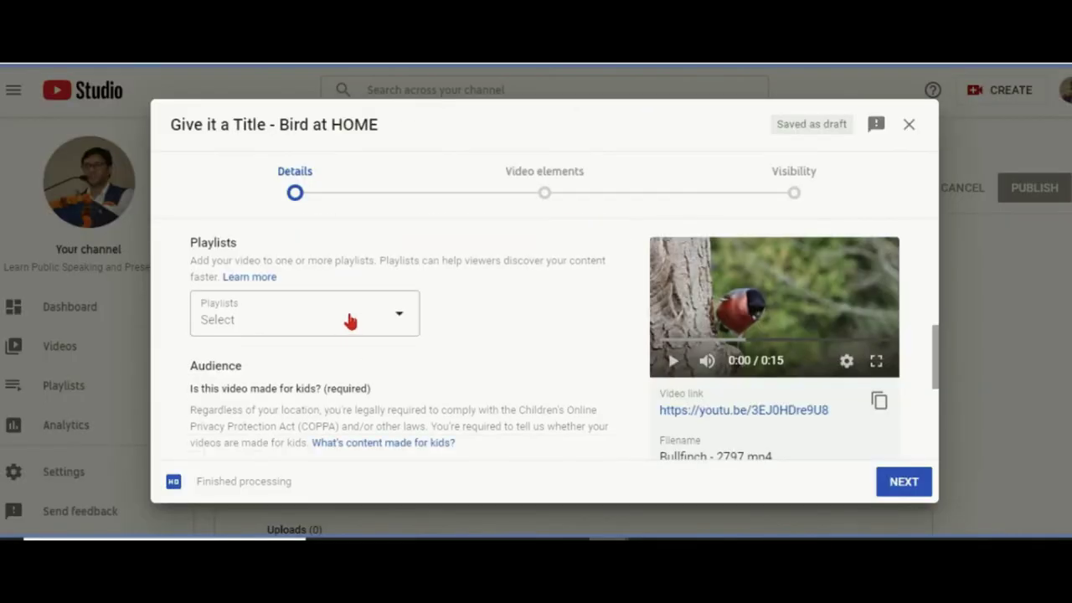
{"action": "left_click", "coordinate": [349, 319]}
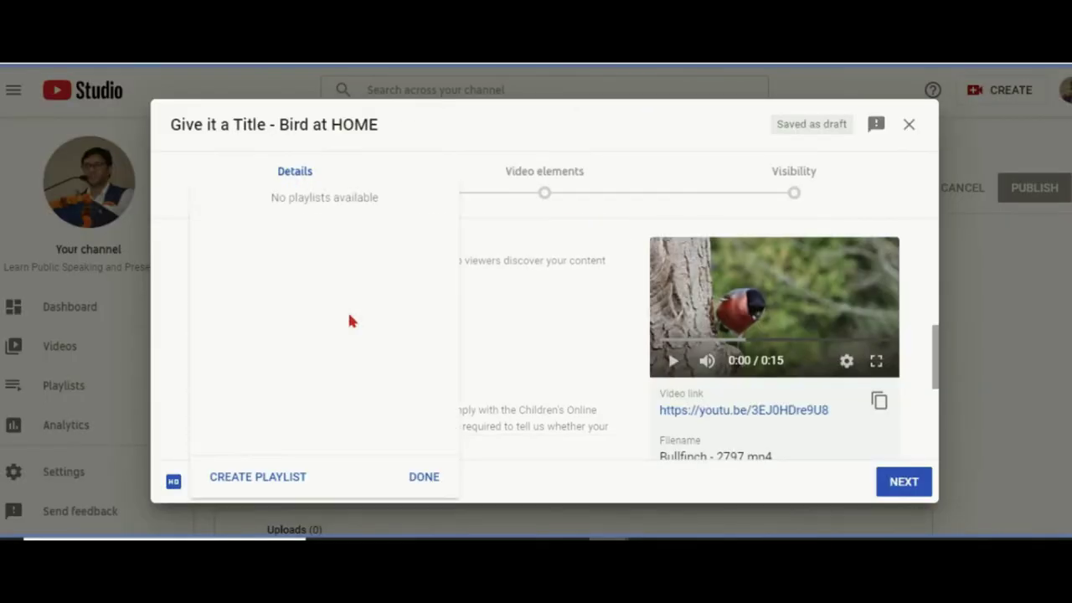
{"action": "left_click", "coordinate": [267, 476]}
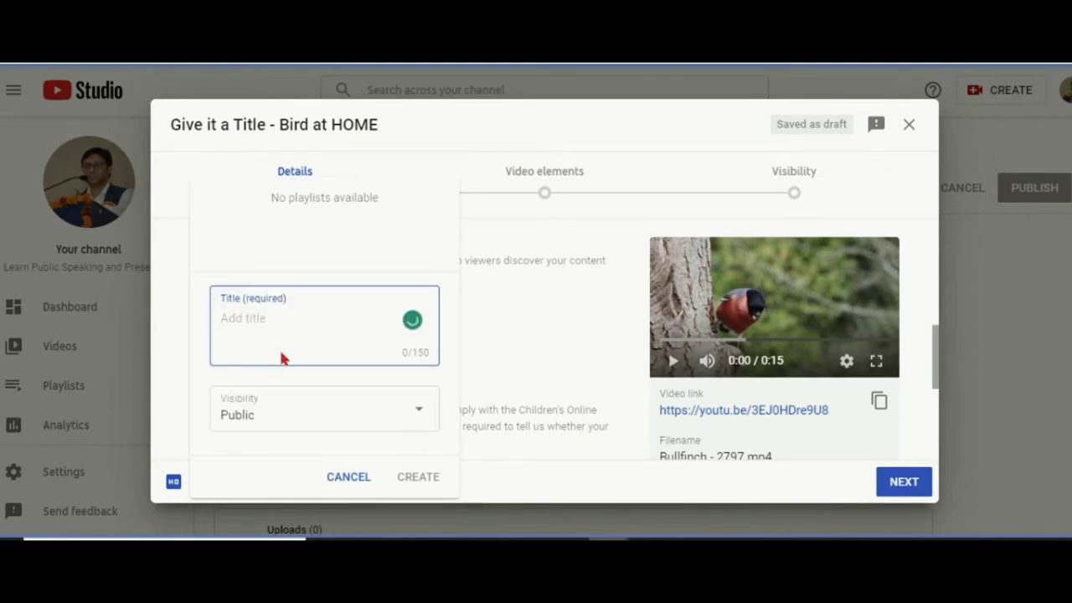
{"action": "type", "text": "NEW WORK"}
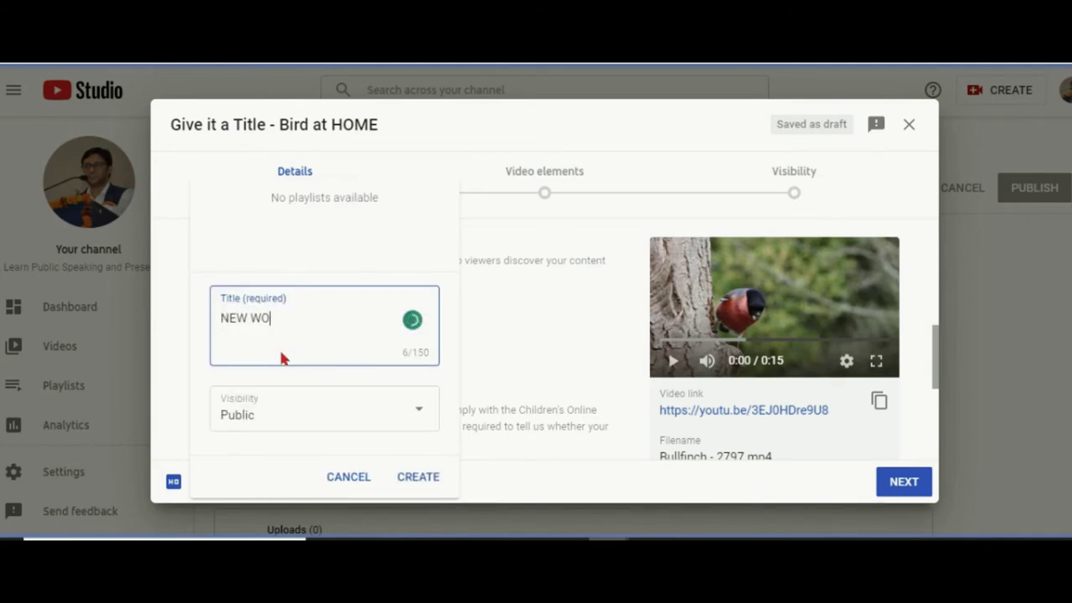
{"action": "left_click", "coordinate": [366, 421]}
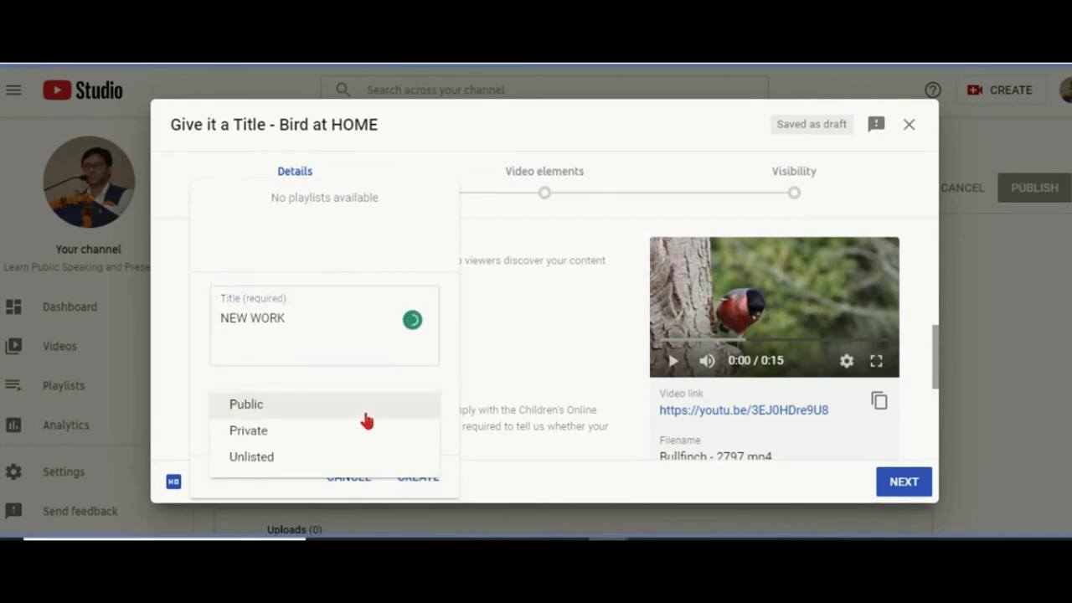
{"action": "left_click", "coordinate": [310, 468]}
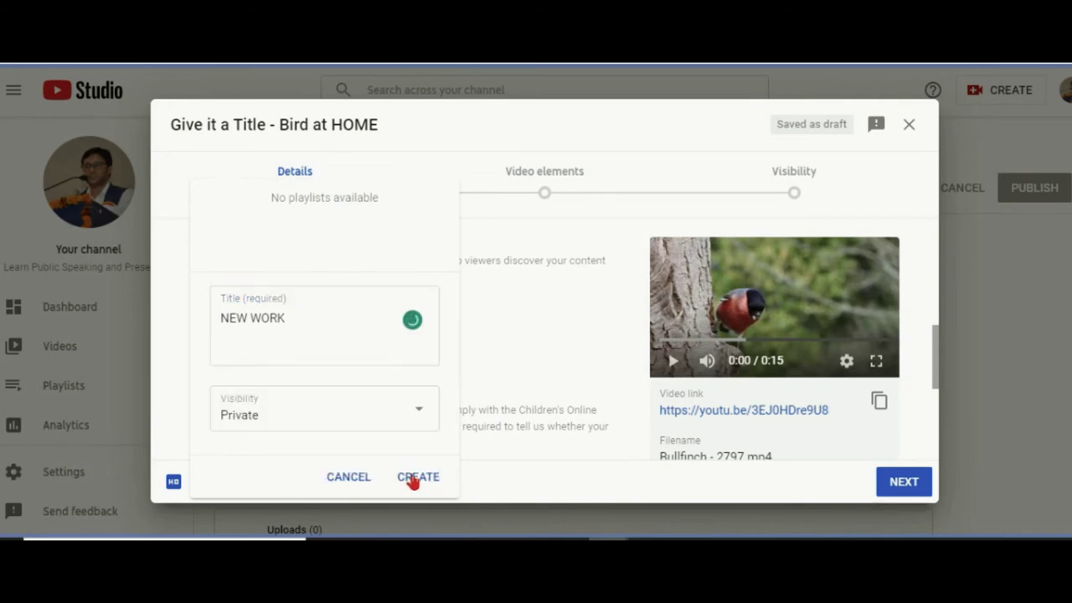
{"action": "left_click", "coordinate": [414, 479]}
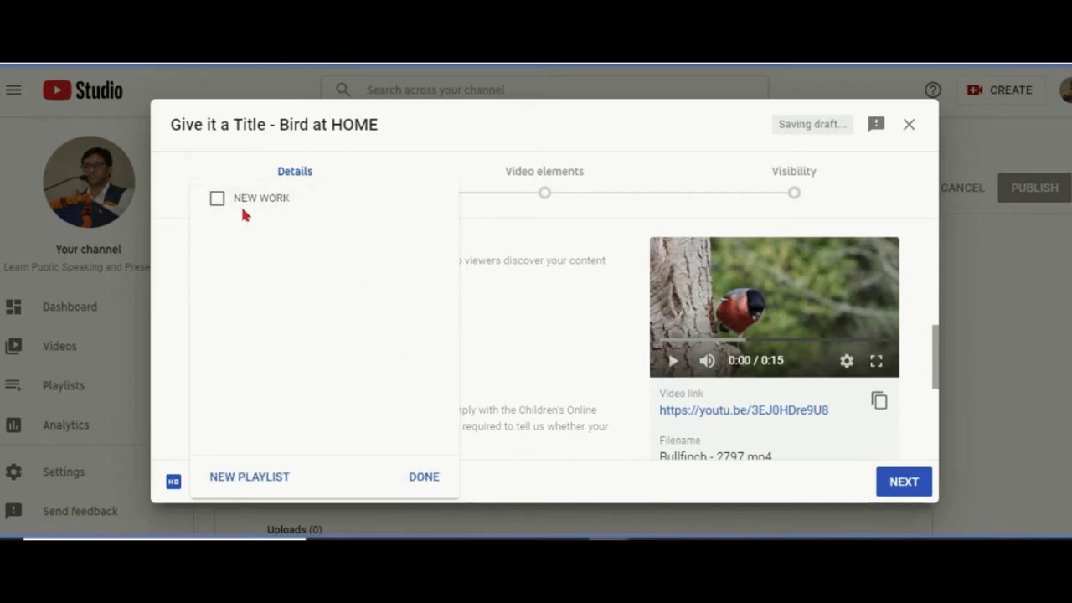
{"action": "left_click", "coordinate": [241, 204]}
{"action": "left_click", "coordinate": [423, 478]}
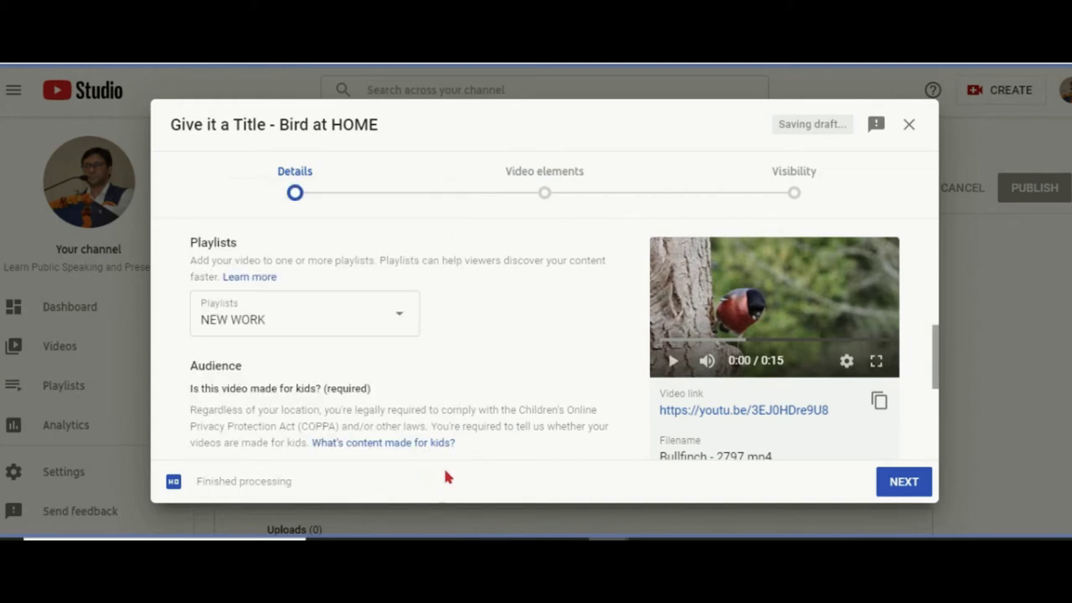
Mark the video as not made for kids and expand the advanced age restriction options.
{"action": "scroll", "coordinate": [471, 369], "scroll_direction": "down", "scroll_amount": 2}
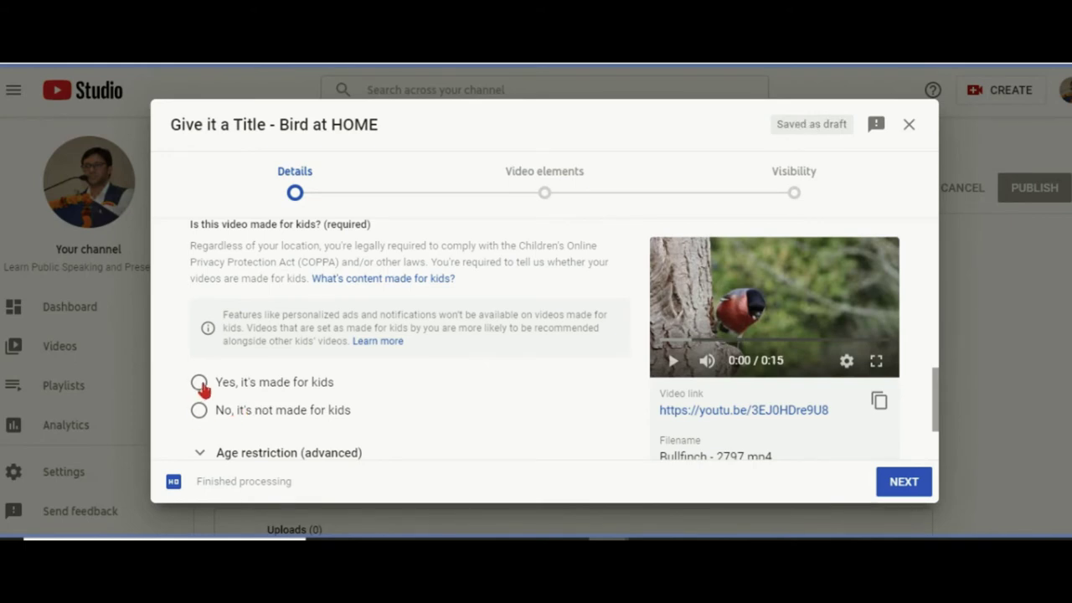
{"action": "left_click", "coordinate": [198, 383]}
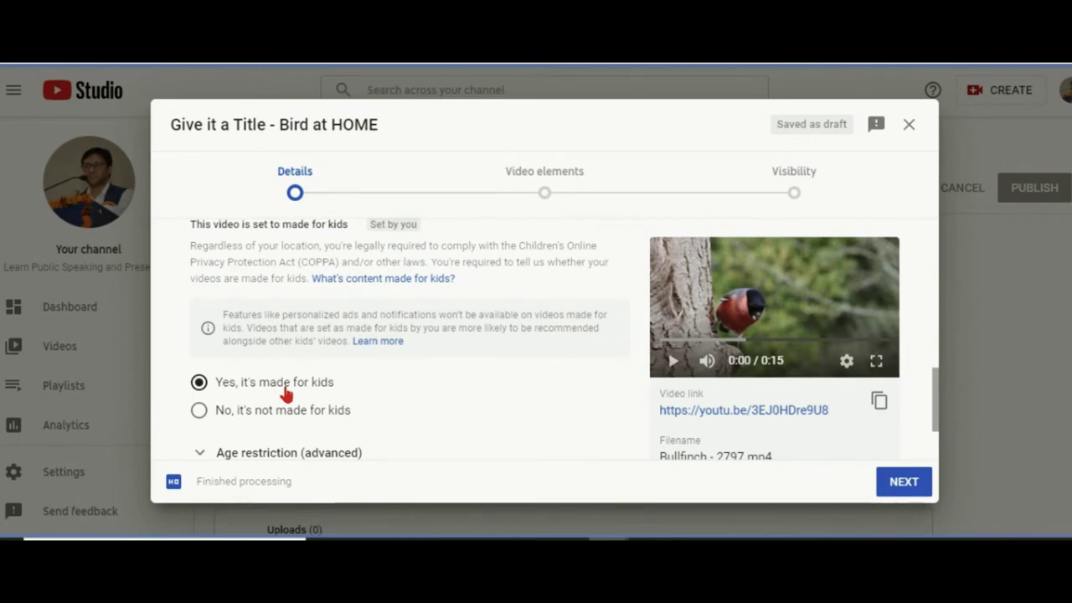
{"action": "left_click", "coordinate": [199, 411]}
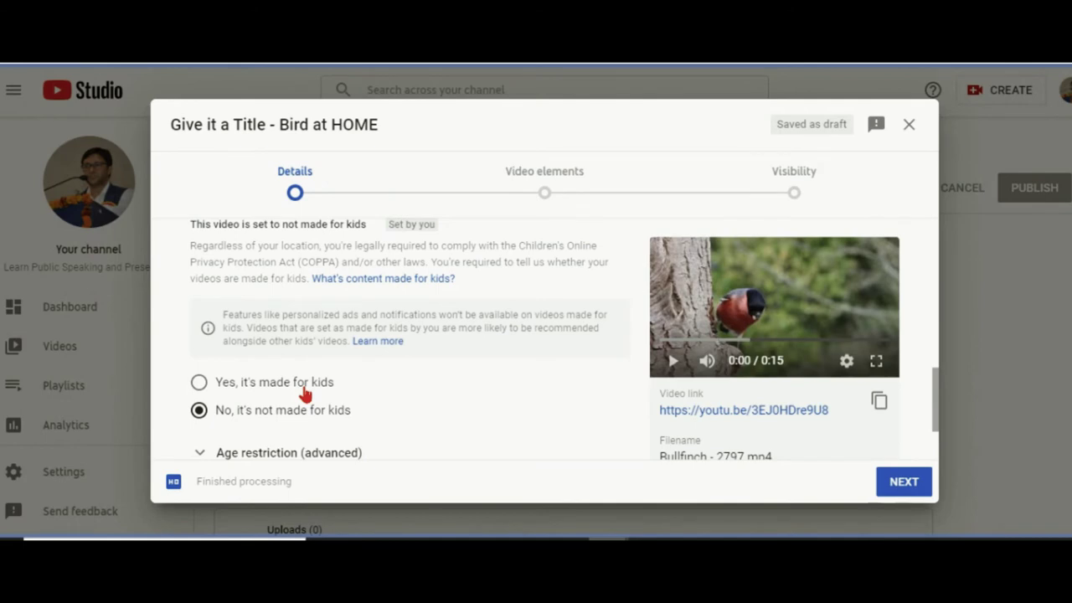
{"action": "scroll", "coordinate": [384, 406], "scroll_direction": "down", "scroll_amount": 1}
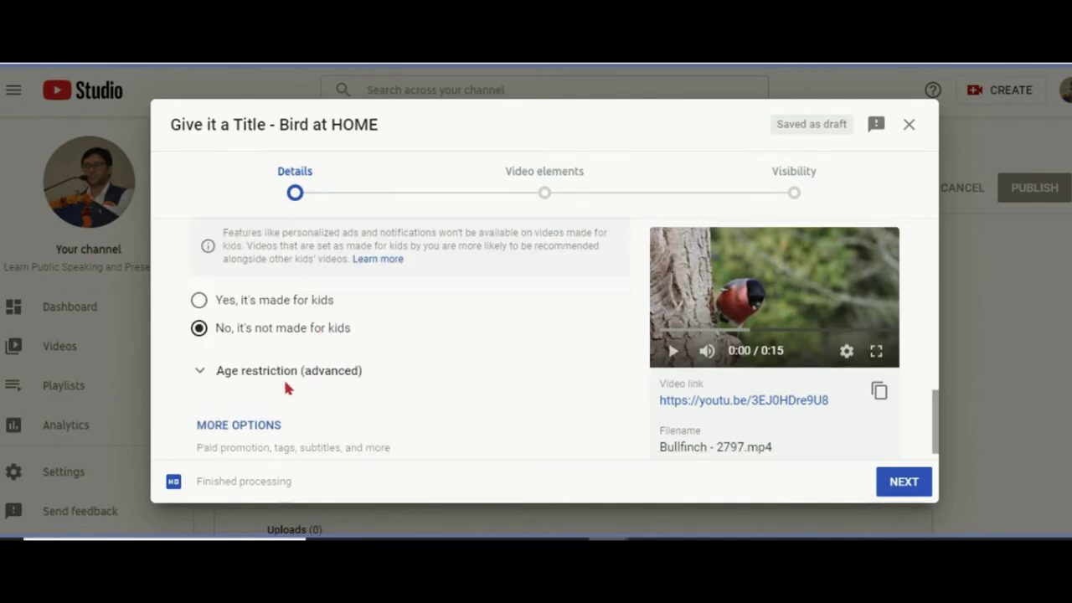
{"action": "left_click", "coordinate": [199, 374]}
{"action": "scroll", "coordinate": [418, 425], "scroll_direction": "down", "scroll_amount": 1}
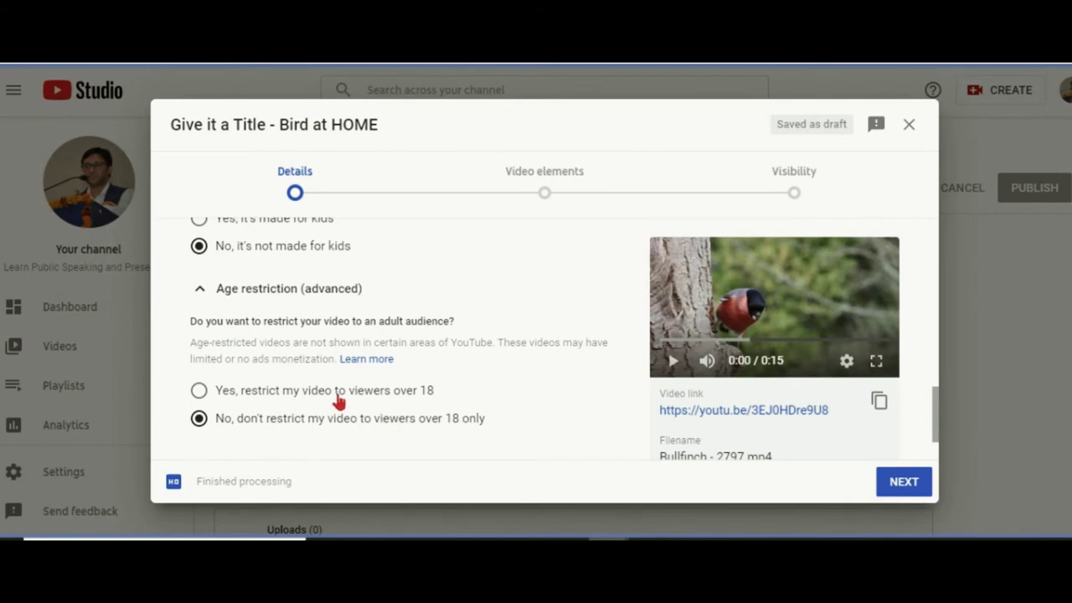
{"action": "scroll", "coordinate": [338, 403], "scroll_direction": "down", "scroll_amount": 1}
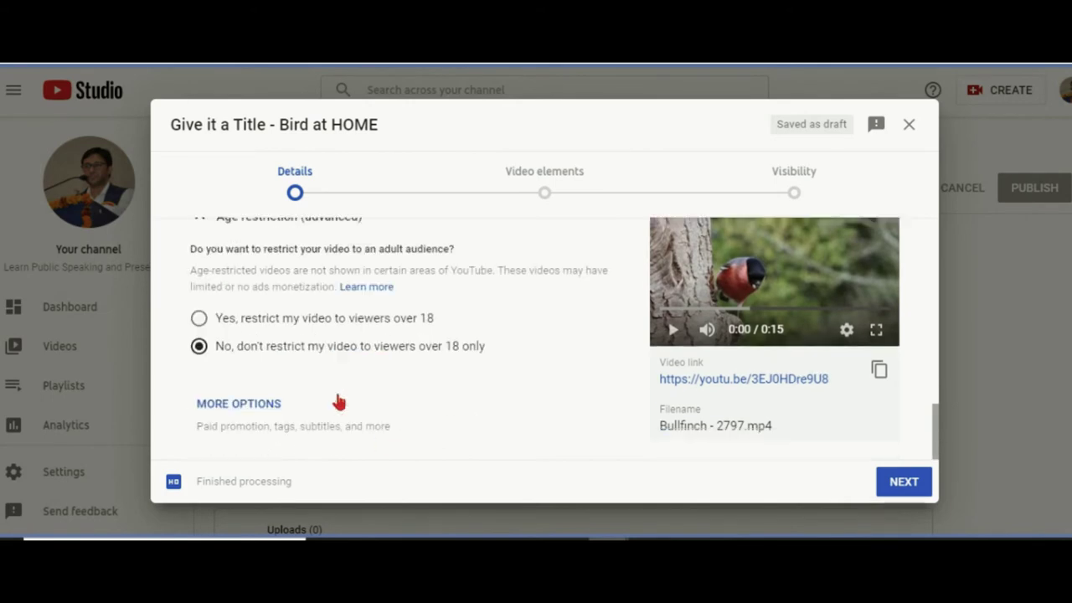
Show the additional video options and add the tag "Birds" plus a tag with the creator's full name.
{"action": "left_click", "coordinate": [260, 402]}
{"action": "scroll", "coordinate": [295, 390], "scroll_direction": "down", "scroll_amount": 2}
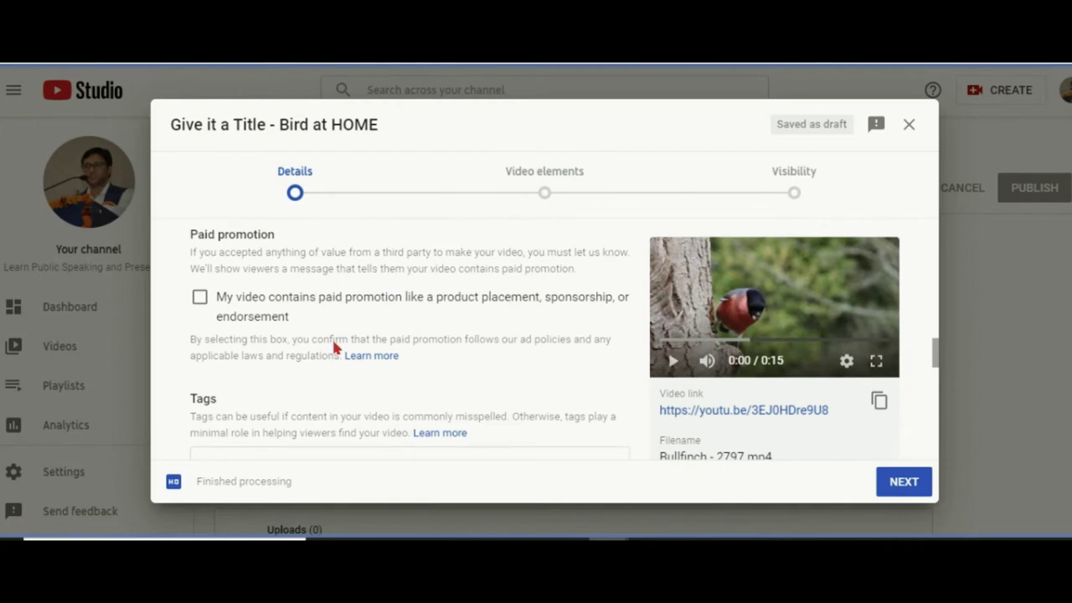
{"action": "scroll", "coordinate": [337, 347], "scroll_direction": "down", "scroll_amount": 1}
{"action": "left_click", "coordinate": [248, 391]}
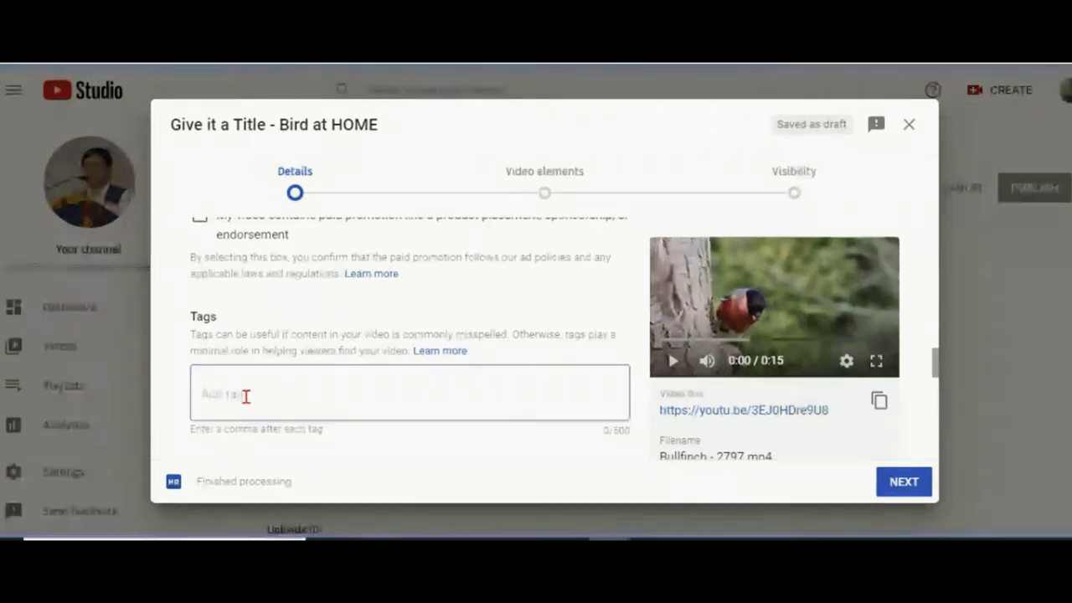
{"action": "type", "text": "Birds"}
{"action": "key", "text": "comma"}
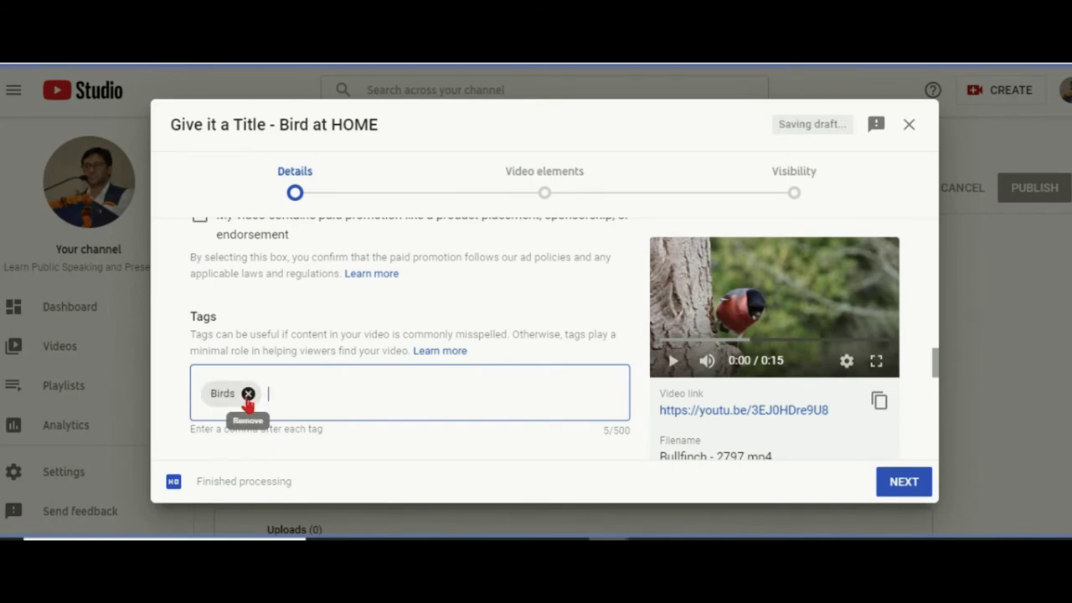
{"action": "type", "text": "Par veen"}
{"action": "key", "text": "BackSpace"}
{"action": "key", "text": "BackSpace"}
{"action": "key", "text": "BackSpace"}
{"action": "key", "text": "BackSpace"}
{"action": "key", "text": "BackSpace"}
{"action": "type", "text": "veen Sharma"}
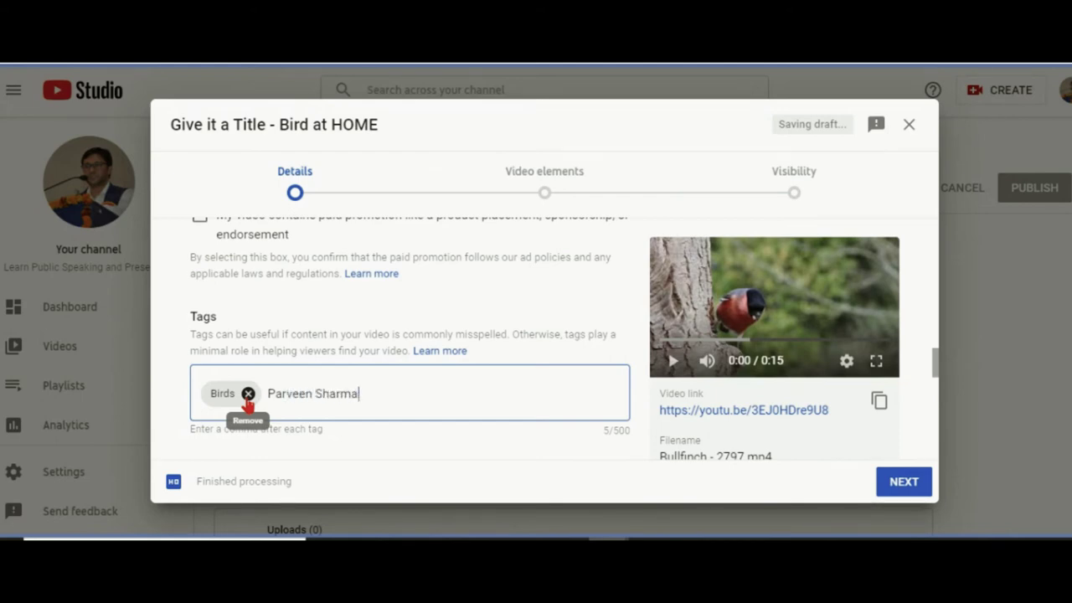
{"action": "key", "text": "Return"}
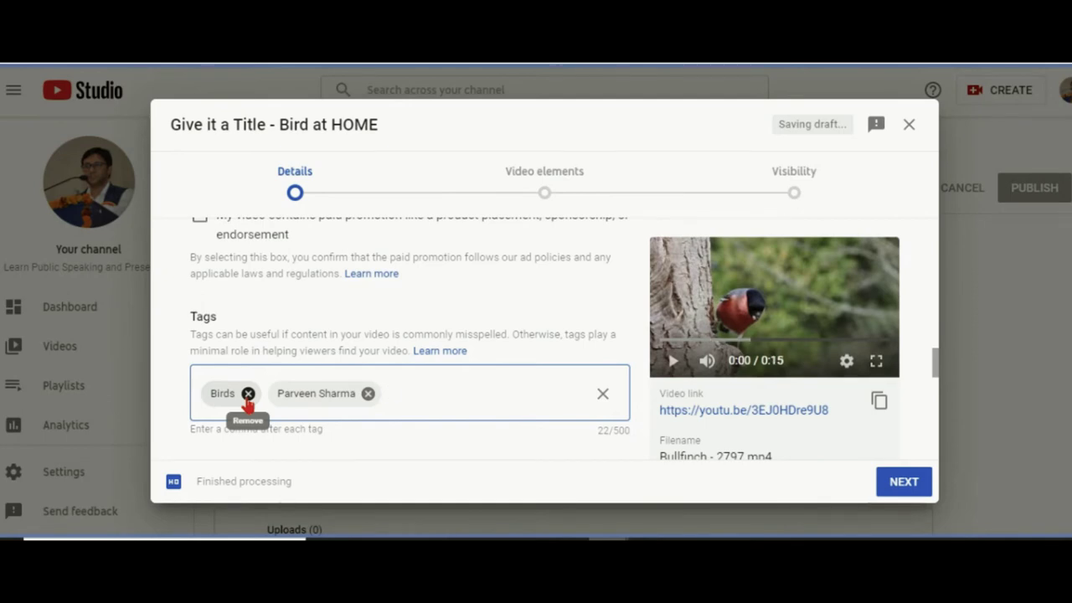
Add the tags "Free Video Birds", "GJU Hisar", "FIP Hisar", "HRDC GJU", "Training" and "ELearning" to the video.
{"action": "type", "text": "Free Video Birds"}
{"action": "type", "text": ", GJU, FIP Hisar, HRDC GJU, Training,"}
{"action": "type", "text": "ELearning"}
{"action": "key", "text": "Return"}
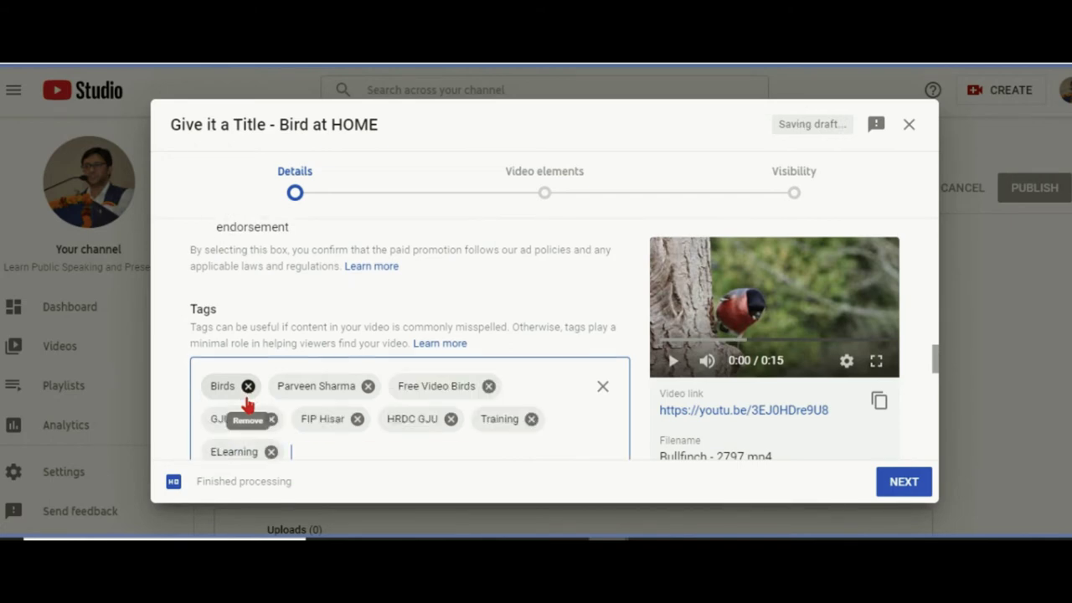
Set the video's license to Creative Commons - Attribution with embedding allowed.
{"action": "scroll", "coordinate": [489, 356], "scroll_direction": "down", "scroll_amount": 10}
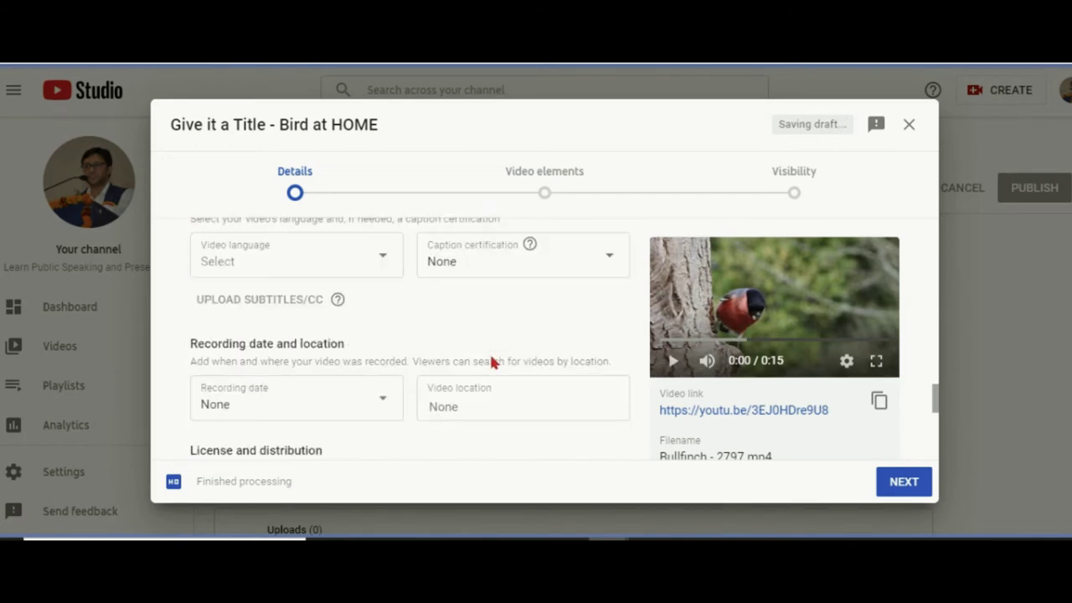
{"action": "scroll", "coordinate": [491, 293], "scroll_direction": "up", "scroll_amount": 2}
{"action": "scroll", "coordinate": [484, 331], "scroll_direction": "up", "scroll_amount": 3}
{"action": "scroll", "coordinate": [419, 323], "scroll_direction": "up", "scroll_amount": 2}
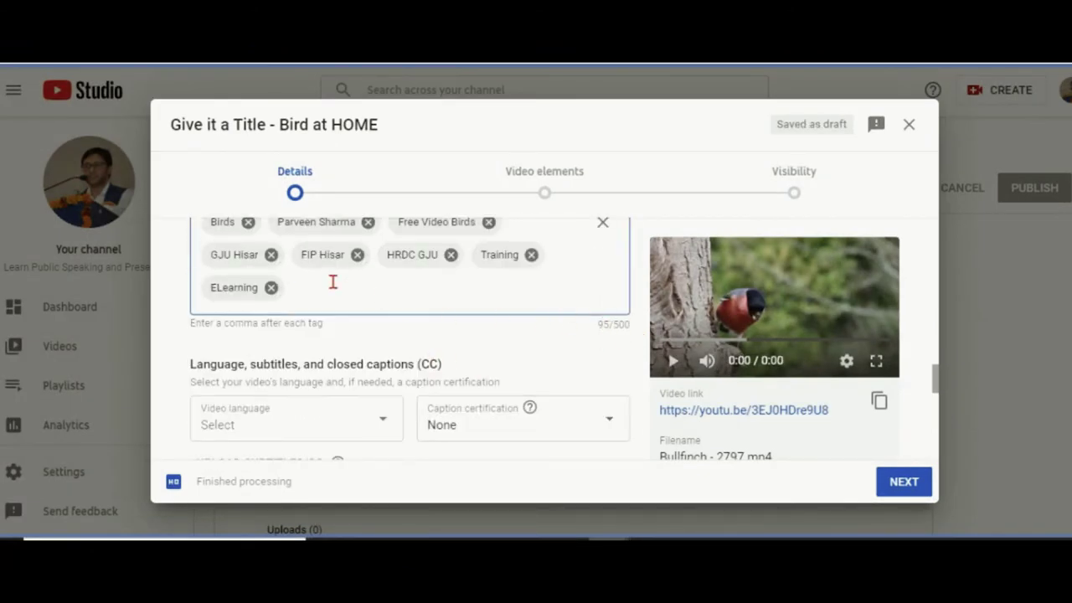
{"action": "scroll", "coordinate": [371, 373], "scroll_direction": "down", "scroll_amount": 1}
{"action": "scroll", "coordinate": [371, 377], "scroll_direction": "down", "scroll_amount": 1}
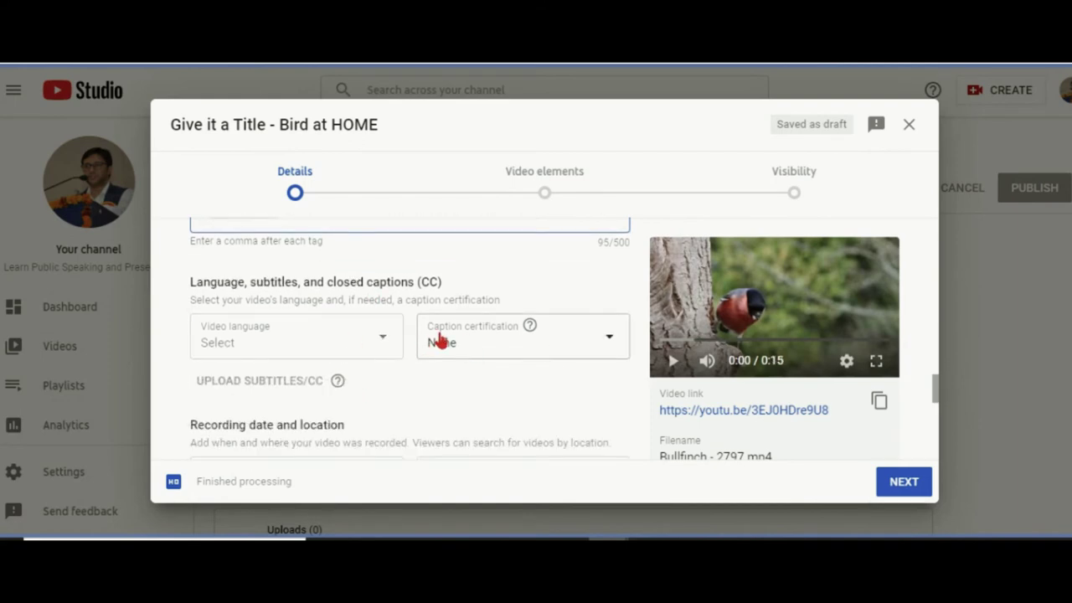
{"action": "scroll", "coordinate": [418, 352], "scroll_direction": "down", "scroll_amount": 3}
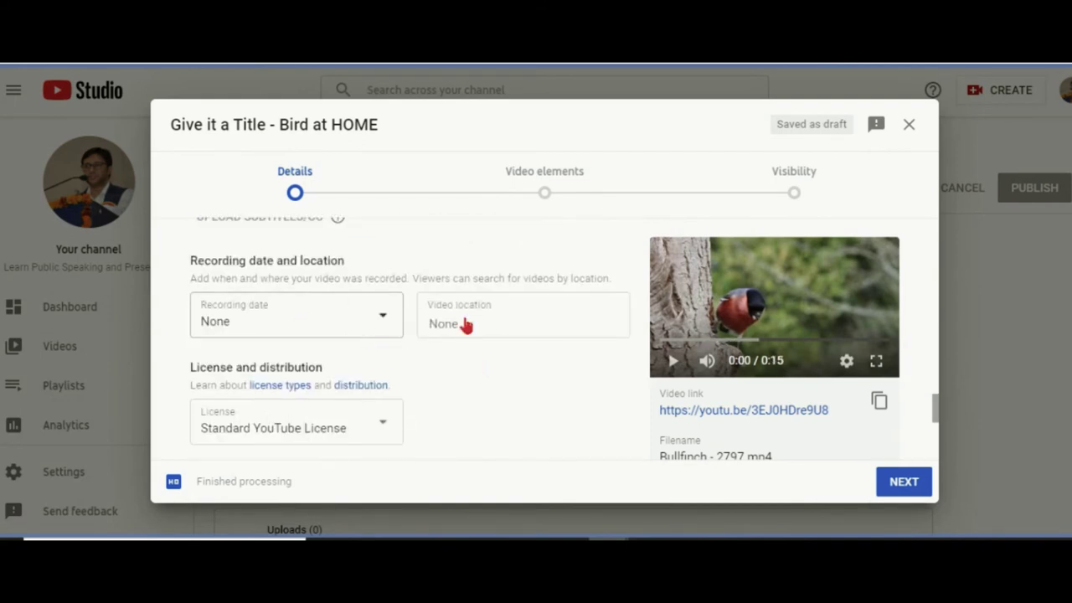
{"action": "scroll", "coordinate": [377, 419], "scroll_direction": "down", "scroll_amount": 4}
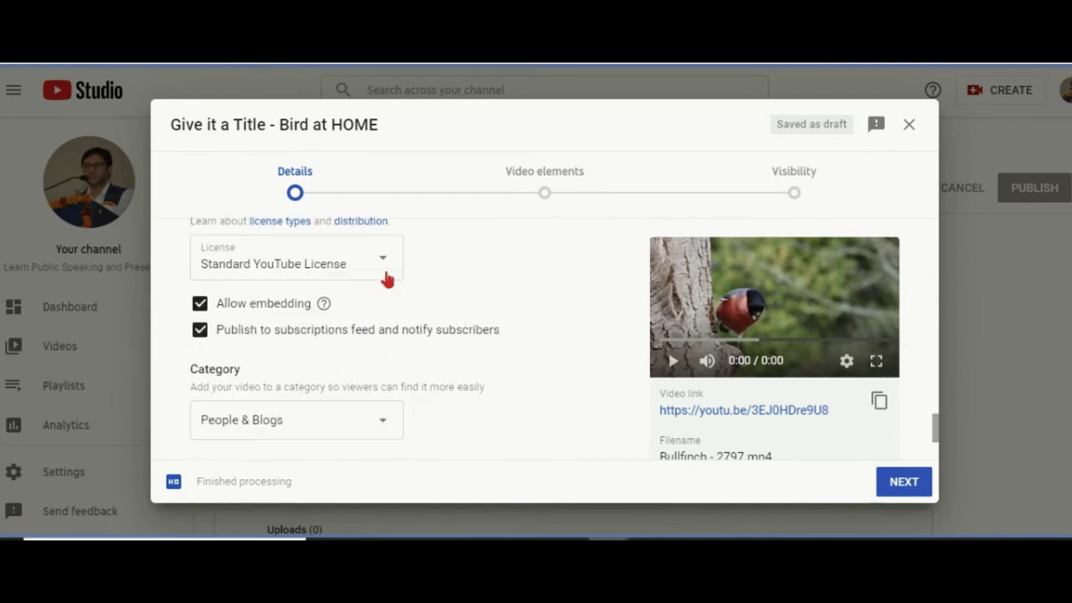
{"action": "scroll", "coordinate": [301, 268], "scroll_direction": "up", "scroll_amount": 2}
{"action": "left_click", "coordinate": [333, 357]}
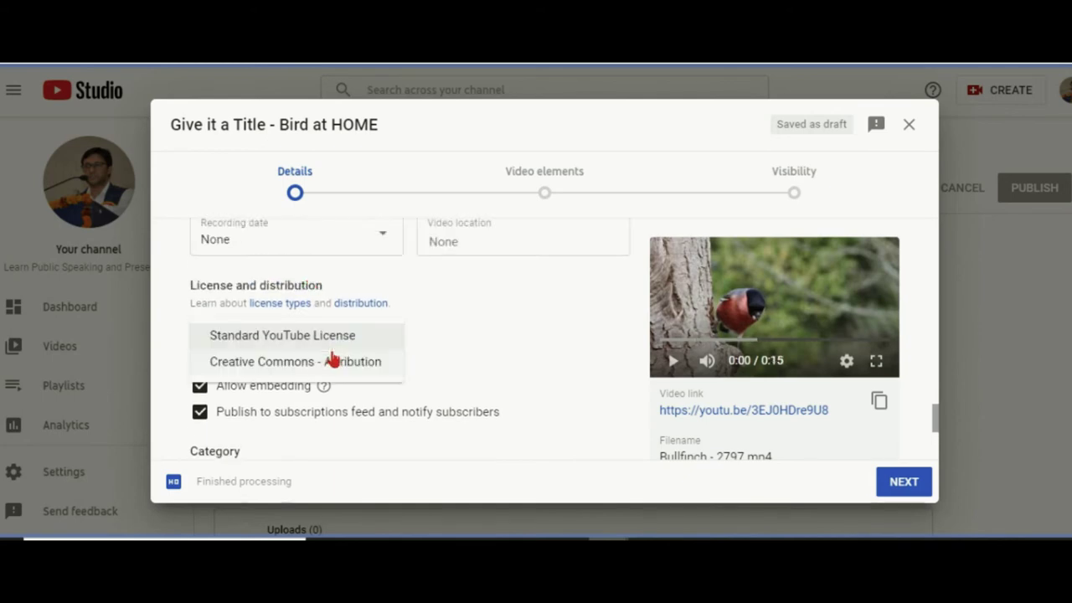
{"action": "left_click", "coordinate": [321, 363]}
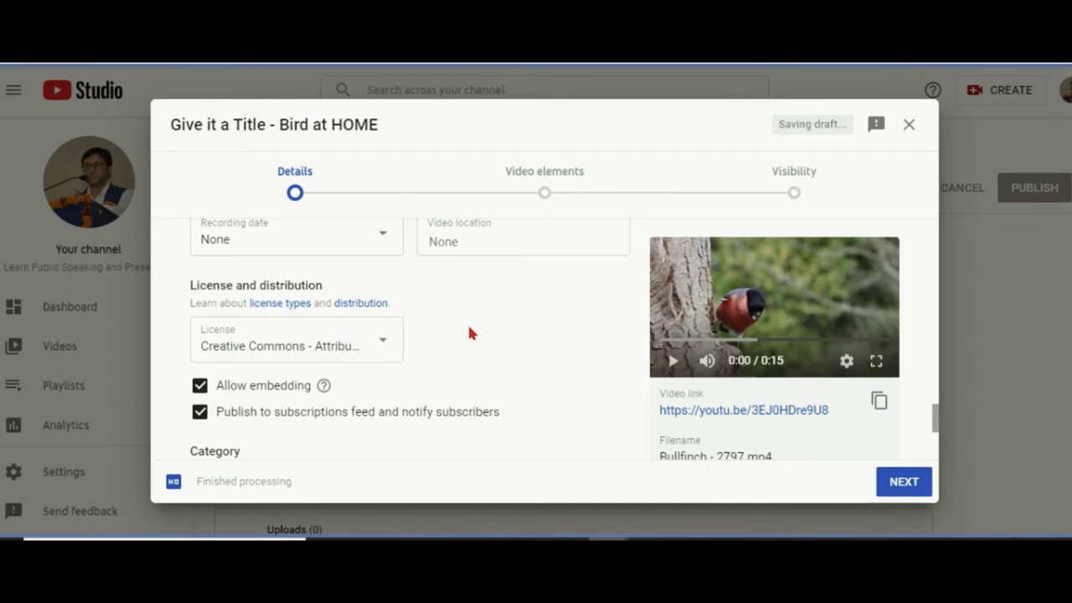
{"action": "left_click", "coordinate": [201, 387]}
{"action": "left_click", "coordinate": [200, 387]}
Set the video's category to Pets & Animals.
{"action": "scroll", "coordinate": [536, 335], "scroll_direction": "down", "scroll_amount": 1}
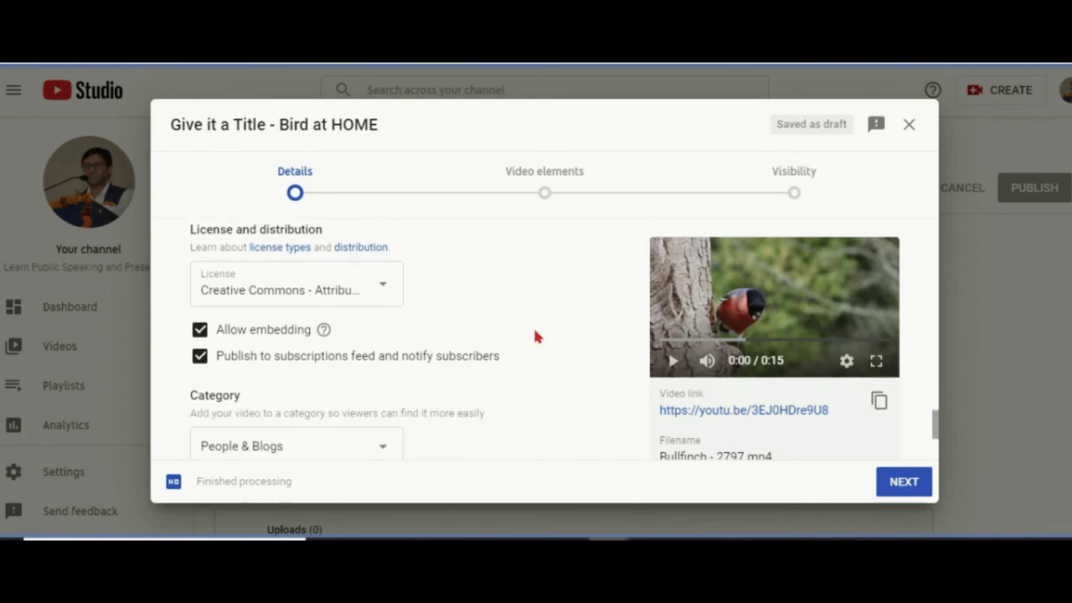
{"action": "left_click", "coordinate": [367, 426]}
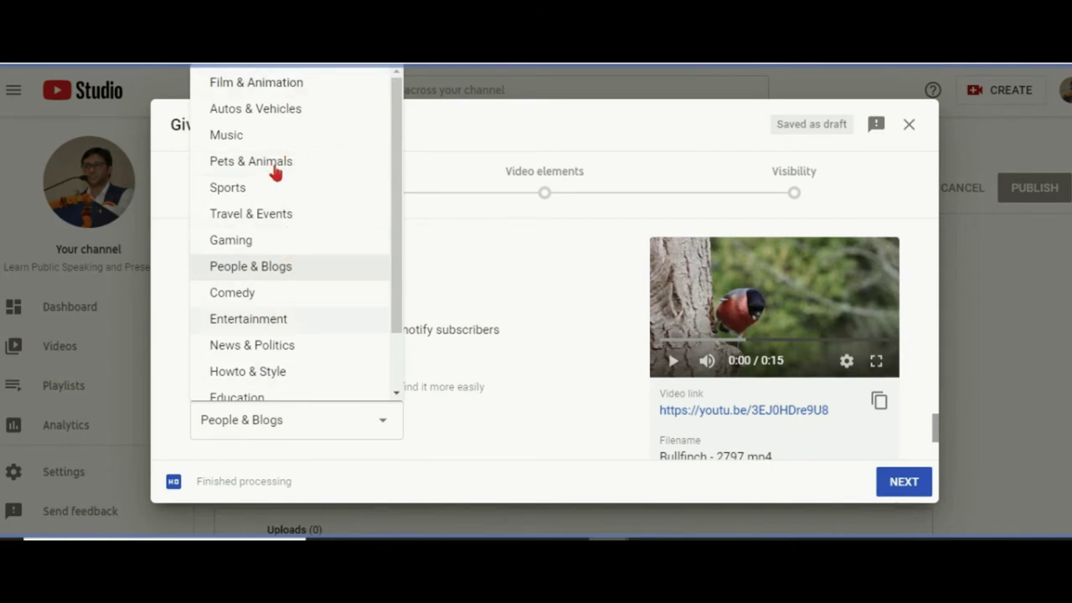
{"action": "left_click", "coordinate": [276, 161]}
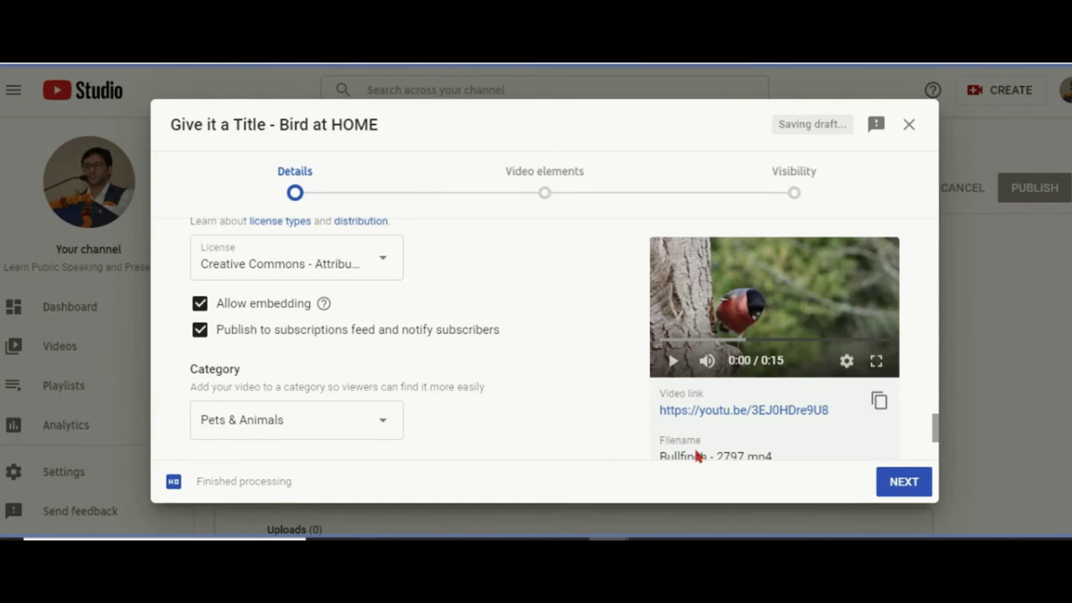
Skip the end screen and cards, save the video with Unlisted visibility, and dismiss the sharing dialog.
{"action": "left_click", "coordinate": [894, 494]}
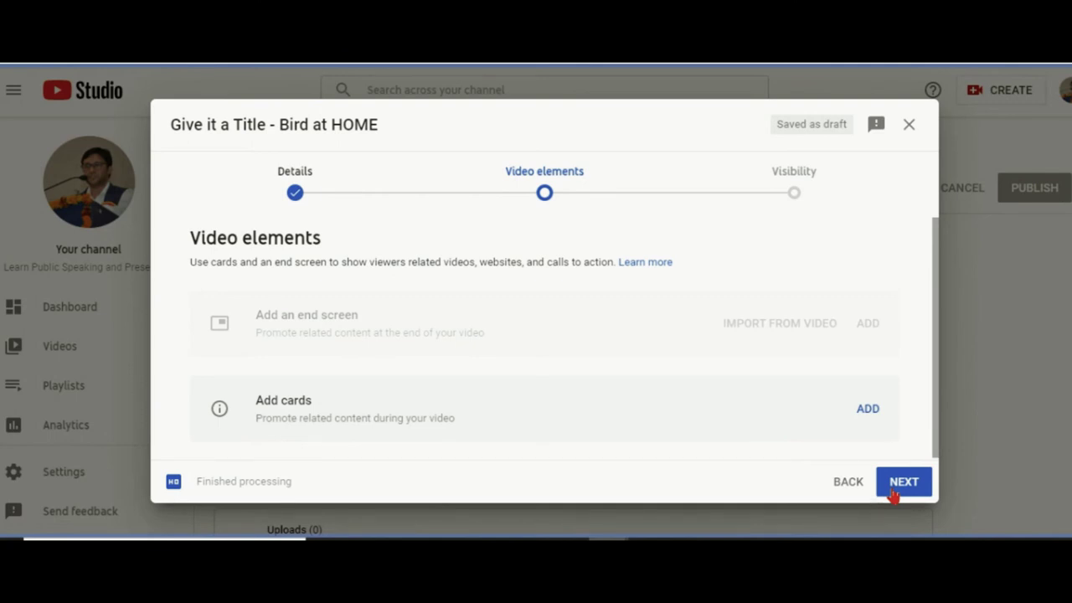
{"action": "scroll", "coordinate": [450, 348], "scroll_direction": "down", "scroll_amount": 1}
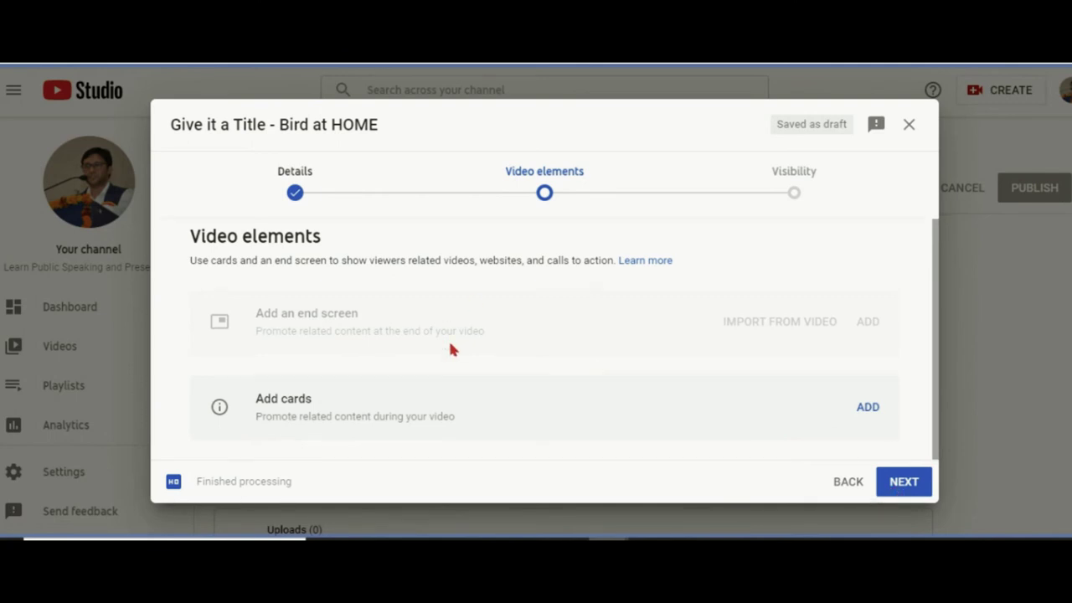
{"action": "left_click", "coordinate": [897, 496]}
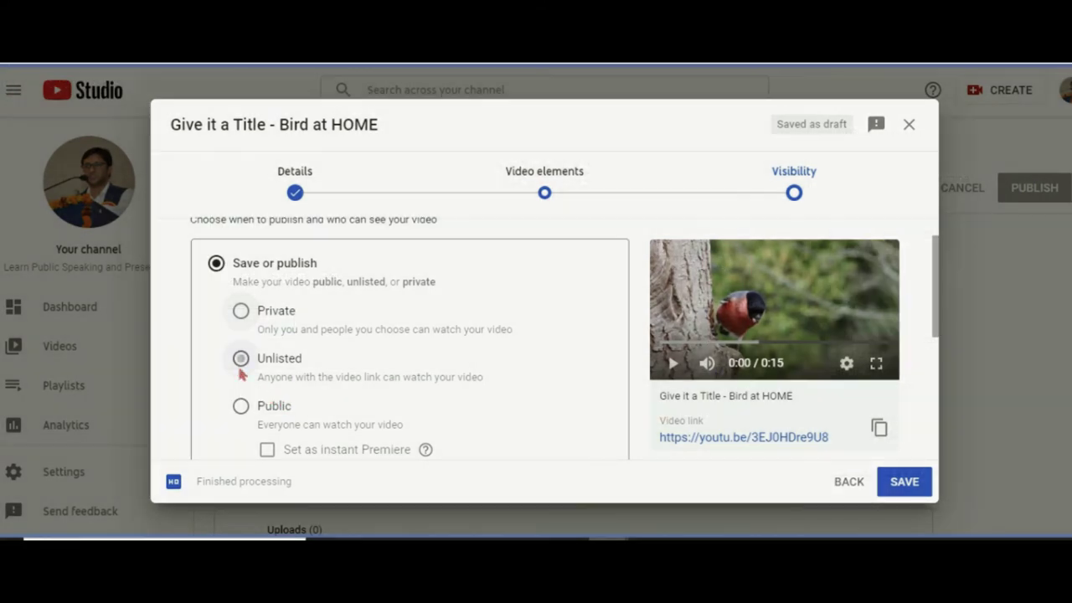
{"action": "left_click", "coordinate": [240, 359]}
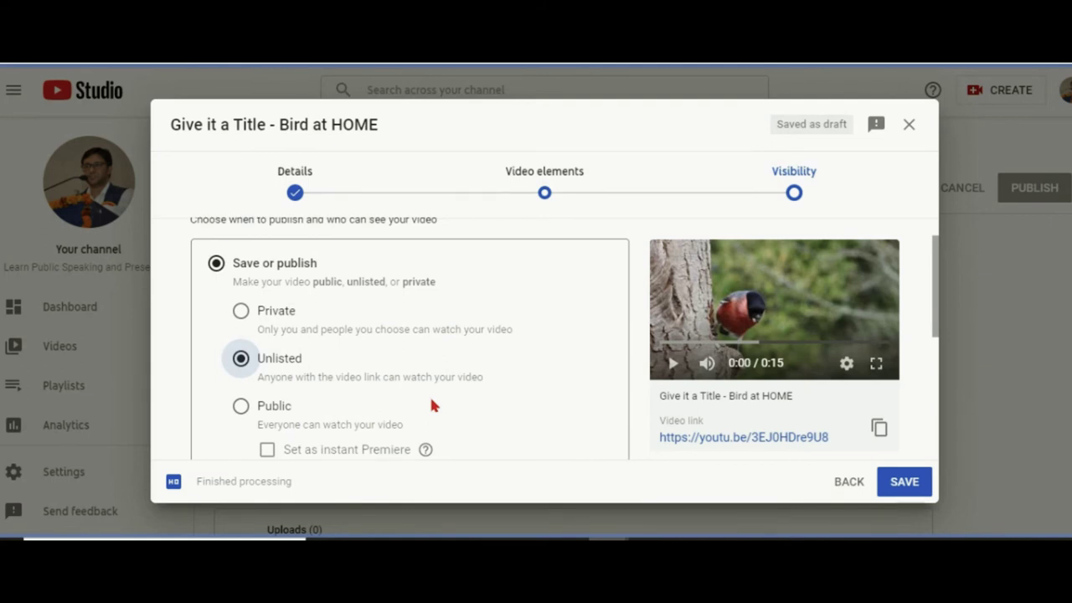
{"action": "left_click", "coordinate": [246, 365]}
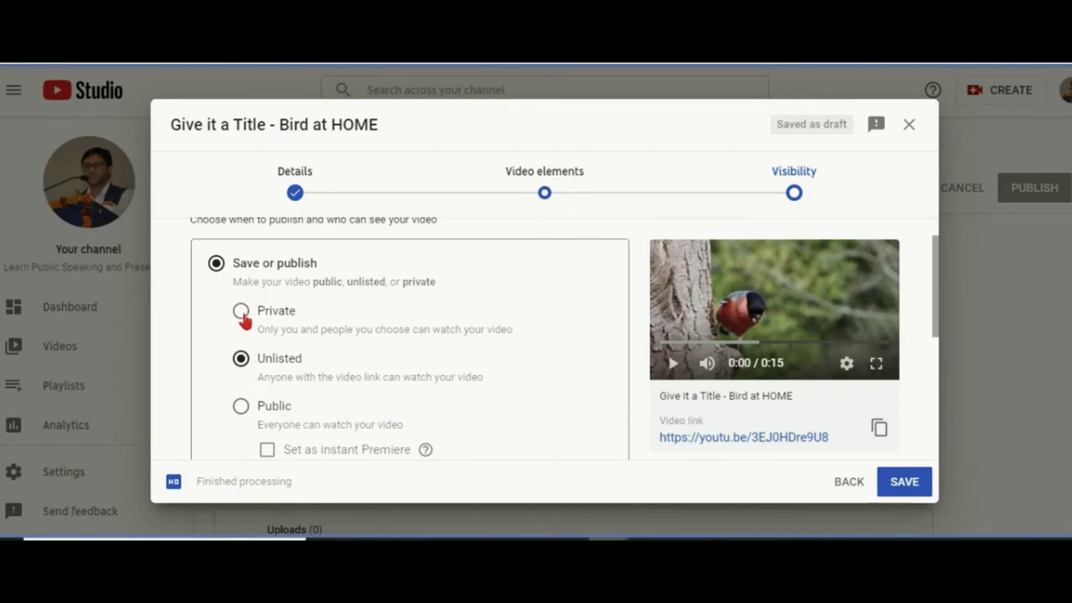
{"action": "left_click", "coordinate": [240, 405]}
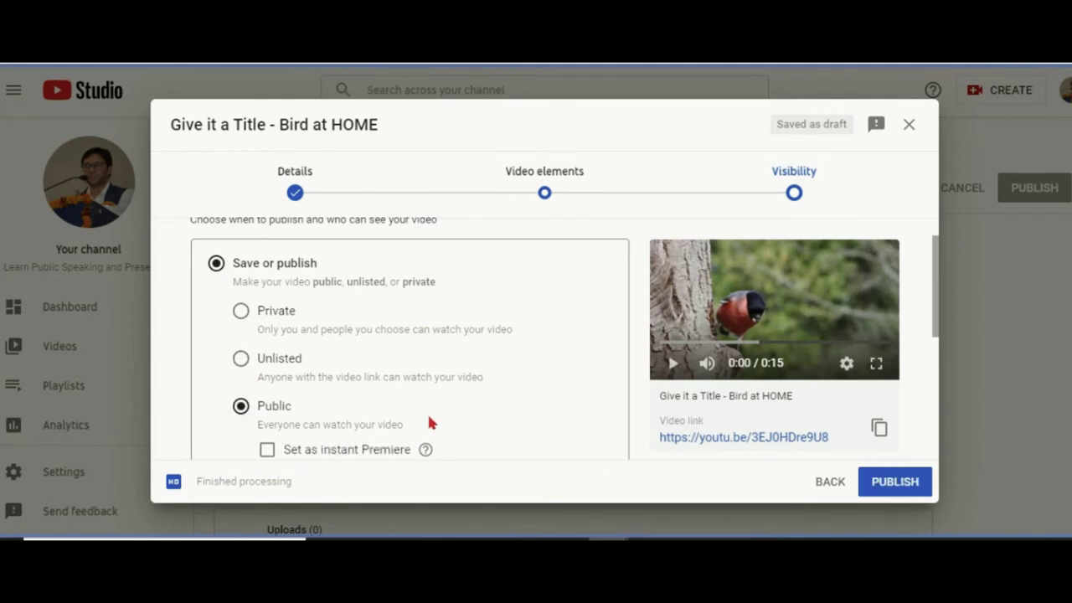
{"action": "left_click", "coordinate": [241, 360]}
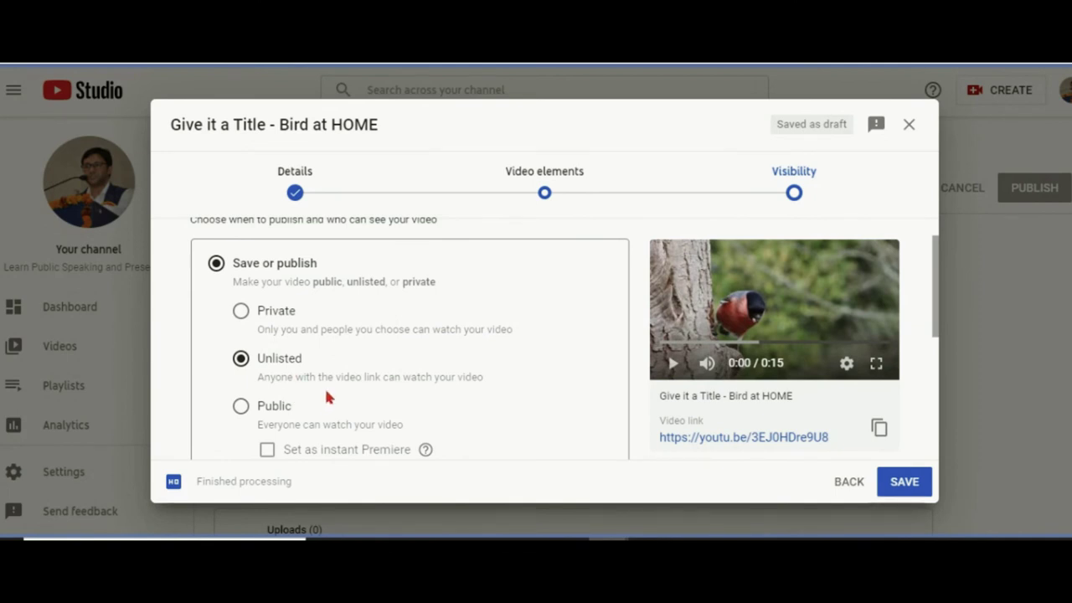
{"action": "left_click", "coordinate": [243, 363]}
{"action": "left_click", "coordinate": [243, 360]}
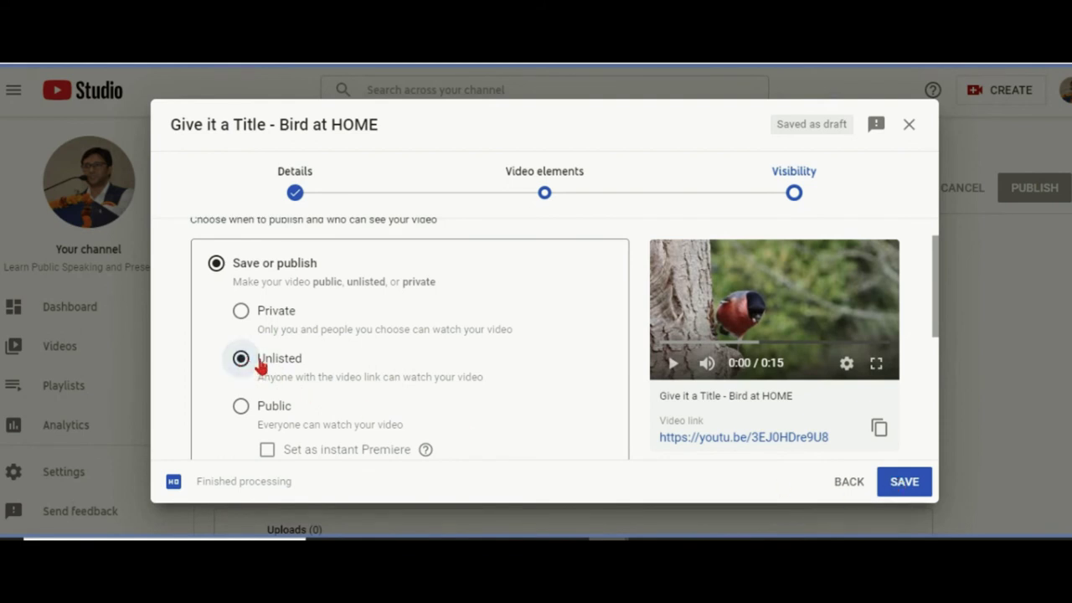
{"action": "left_click", "coordinate": [903, 489]}
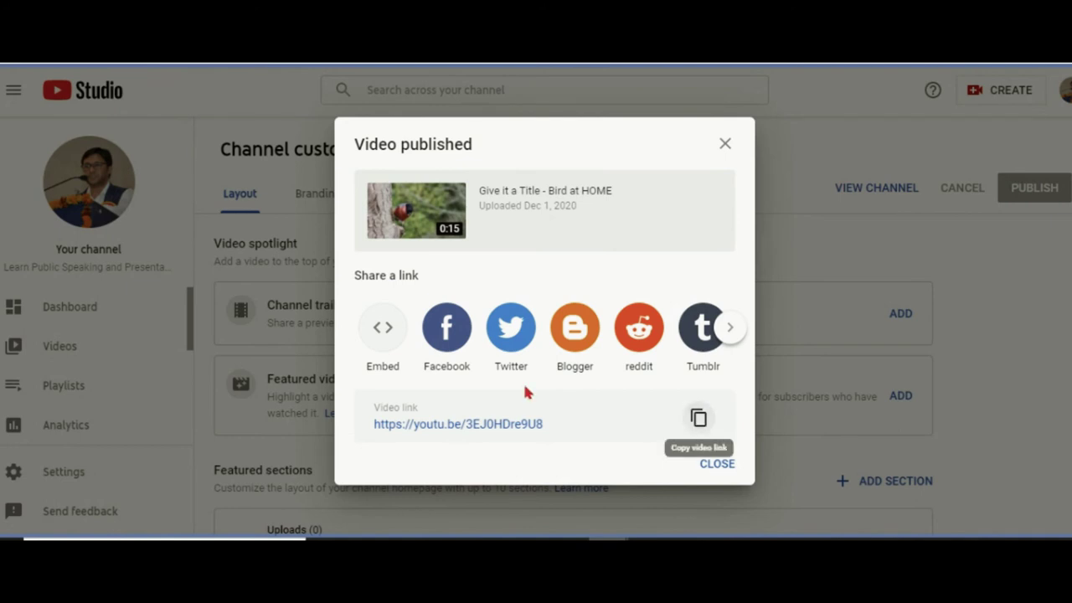
{"action": "left_click", "coordinate": [710, 466]}
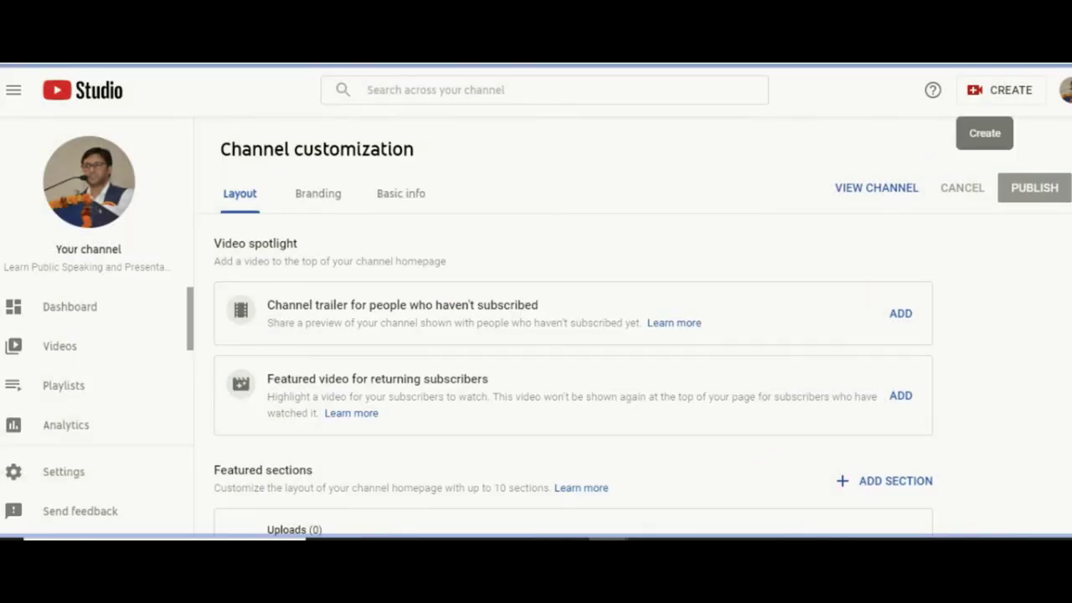
Open the basic info of the upload defaults in the channel settings.
{"action": "left_click", "coordinate": [1065, 91]}
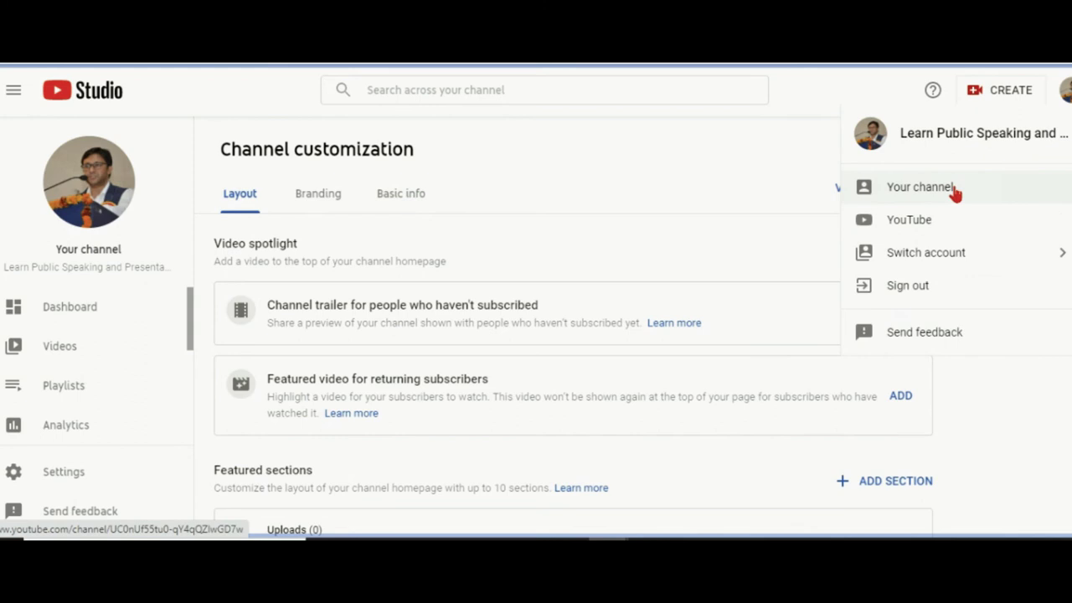
{"action": "left_click", "coordinate": [67, 474]}
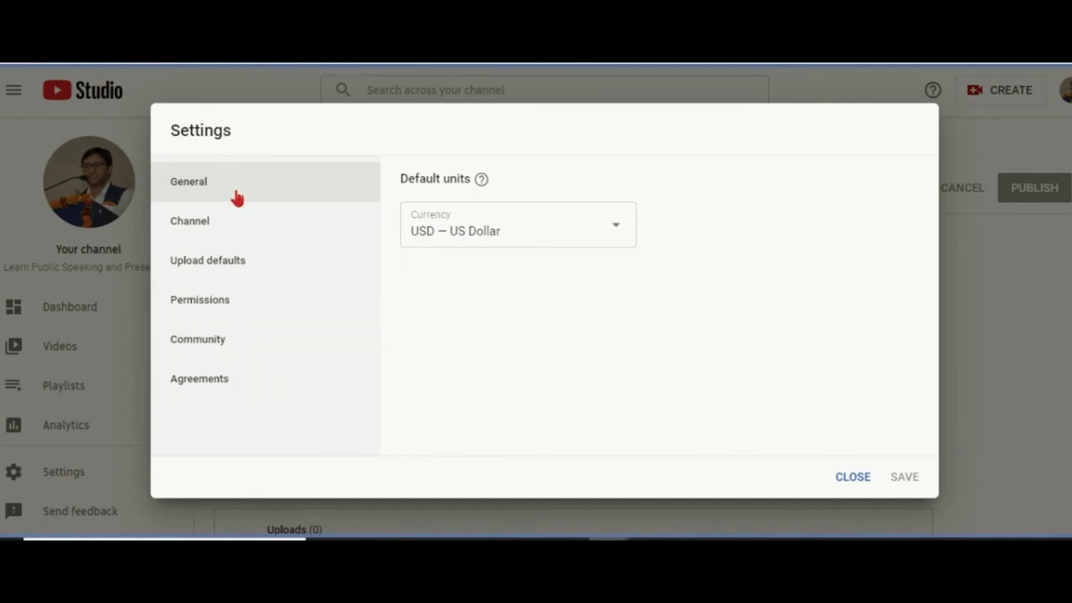
{"action": "left_click", "coordinate": [231, 271]}
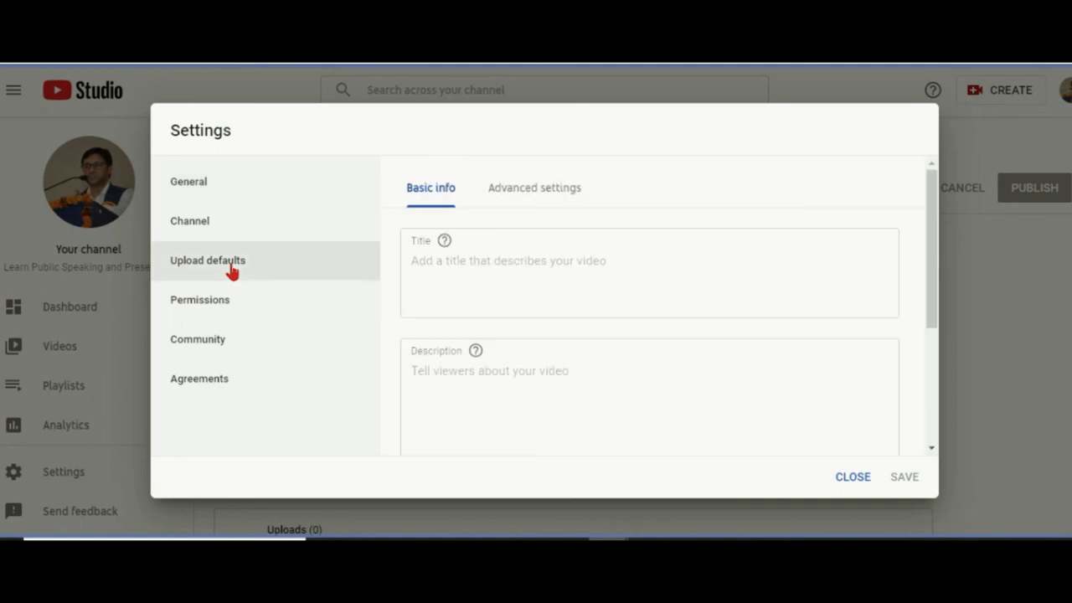
Set the default upload title to "Public Speaking Lessons by" followed by the presenter's full name and a trailing "|".
{"action": "left_click", "coordinate": [435, 264]}
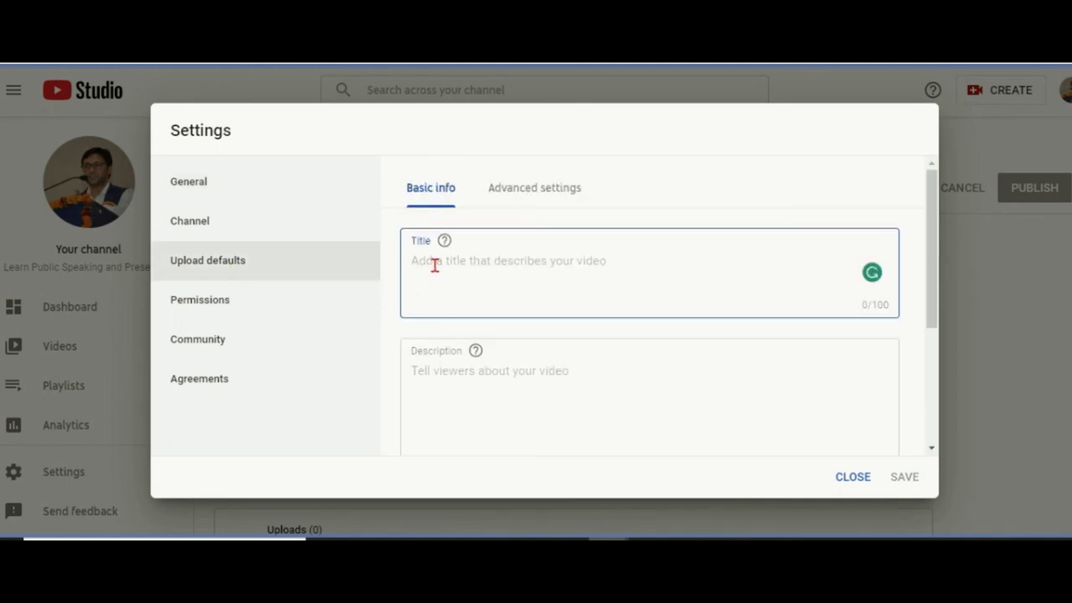
{"action": "type", "text": "Public"}
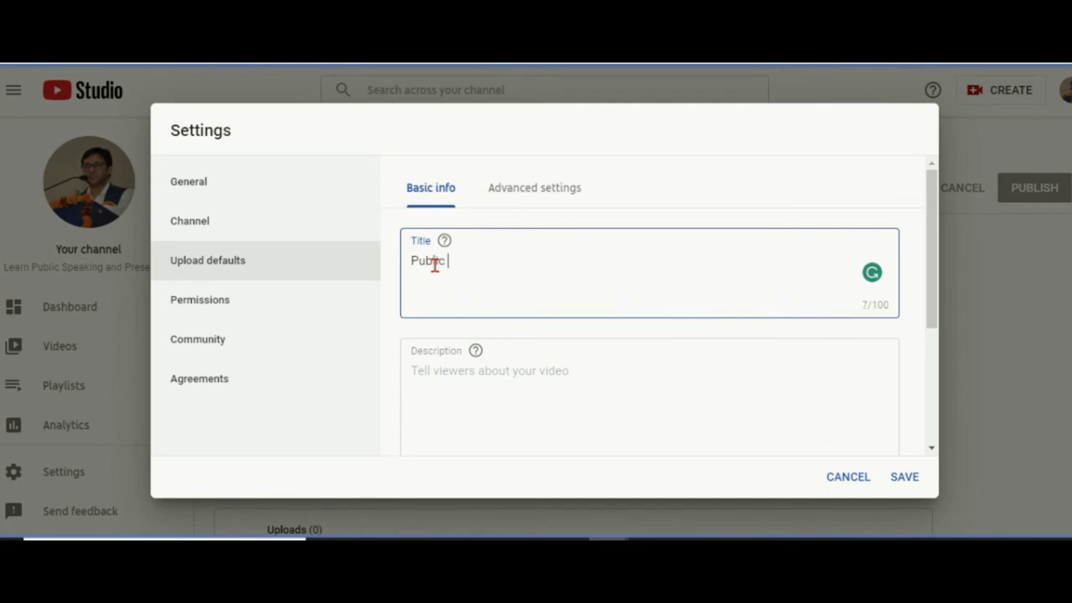
{"action": "type", "text": " Speaking Leso"}
{"action": "key", "text": "BackSpace"}
{"action": "type", "text": "sons"}
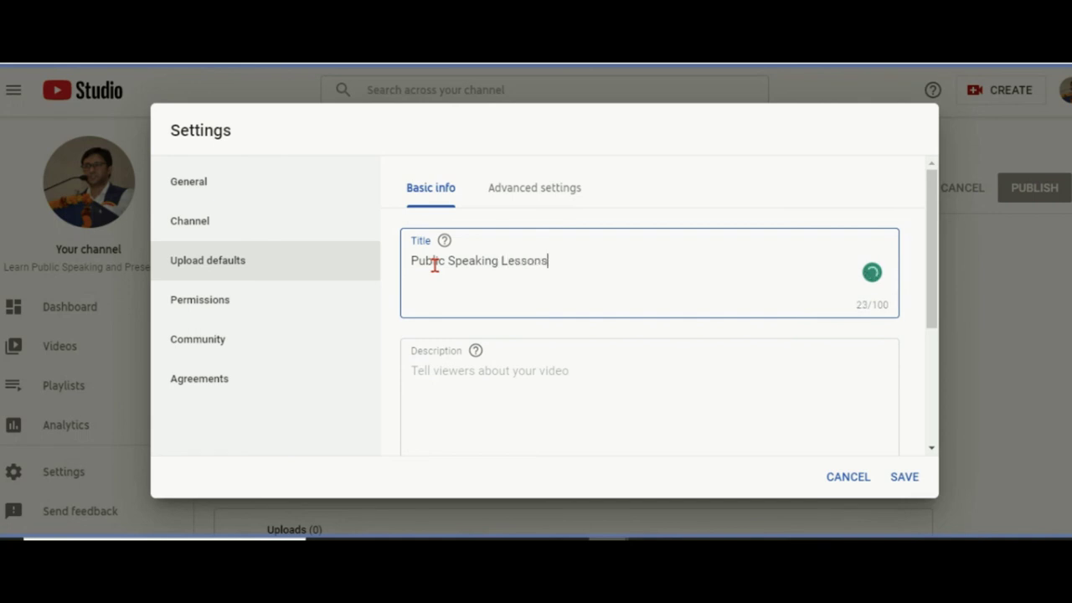
{"action": "type", "text": " by Parveen Sharma"}
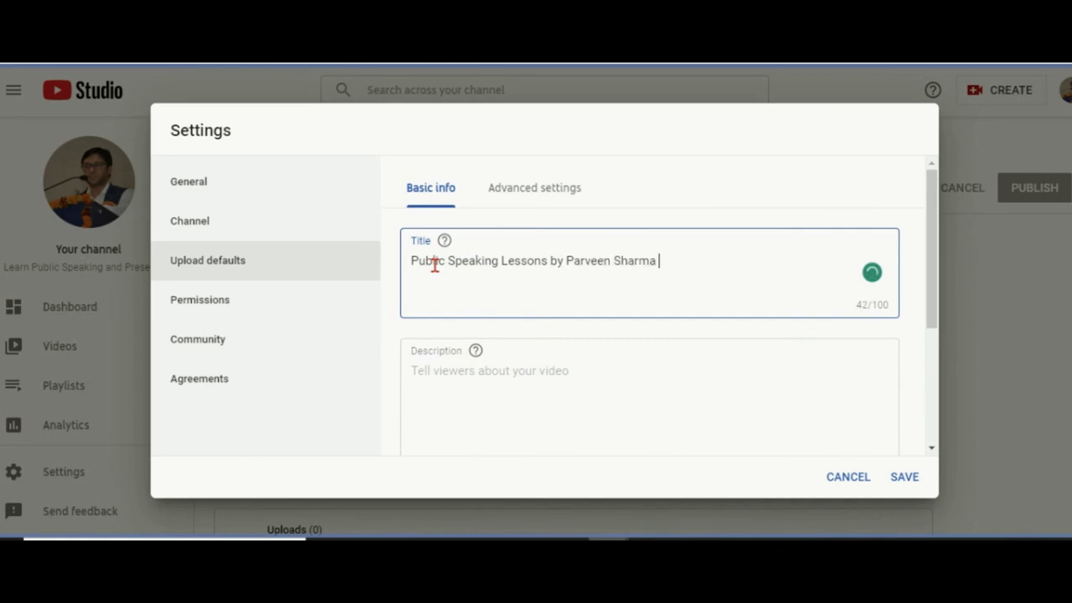
{"action": "type", "text": " |"}
Set the default visibility to Unlisted, leave the description and tags empty, and save the upload defaults.
{"action": "left_click", "coordinate": [468, 383]}
{"action": "scroll", "coordinate": [510, 376], "scroll_direction": "down", "scroll_amount": 3}
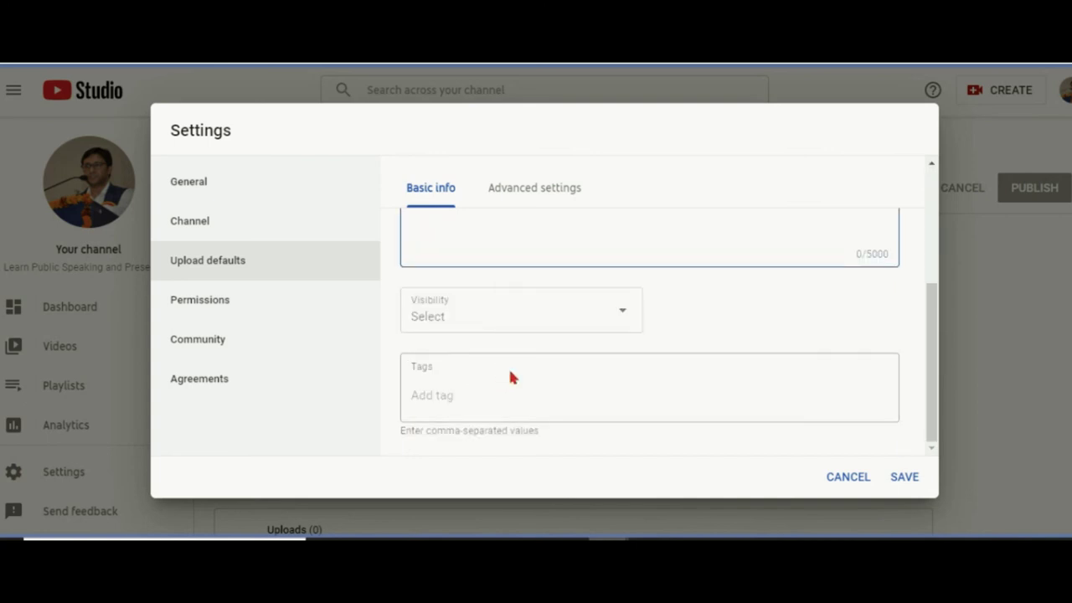
{"action": "left_click", "coordinate": [591, 315]}
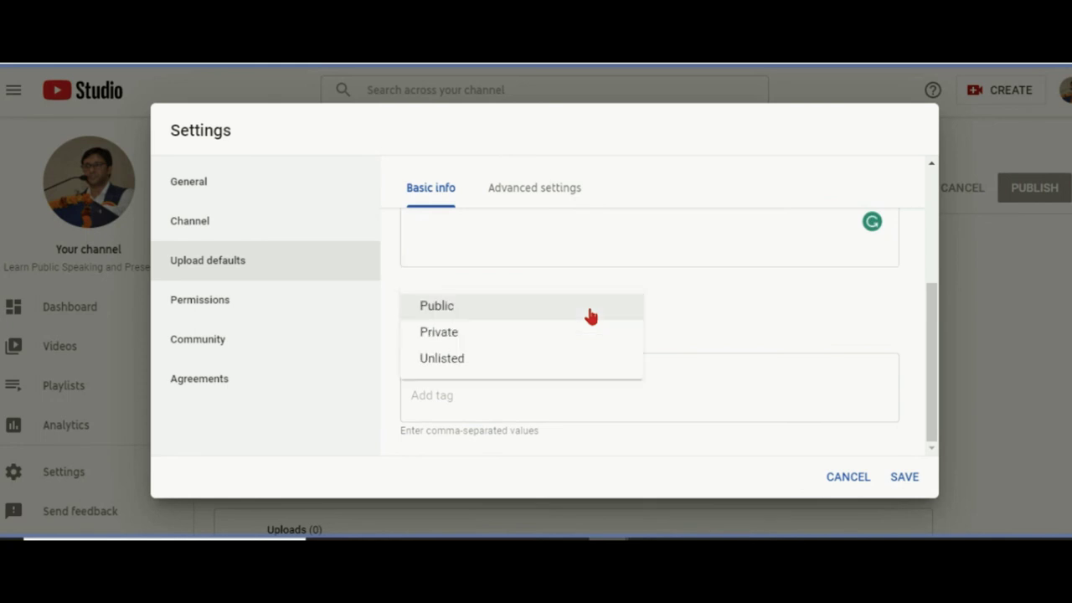
{"action": "left_click", "coordinate": [459, 360]}
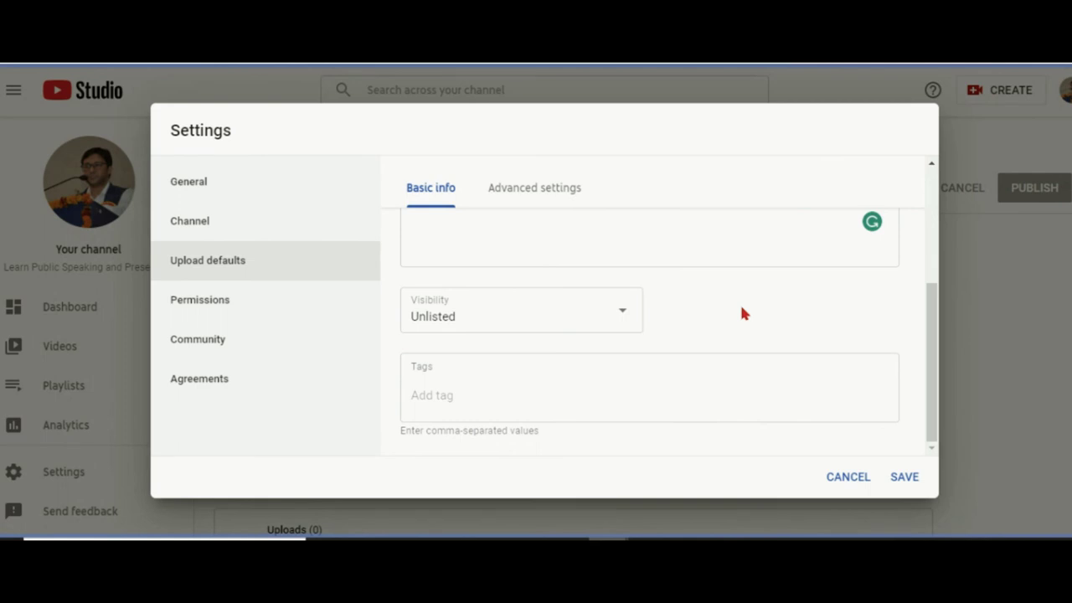
{"action": "left_click", "coordinate": [519, 398]}
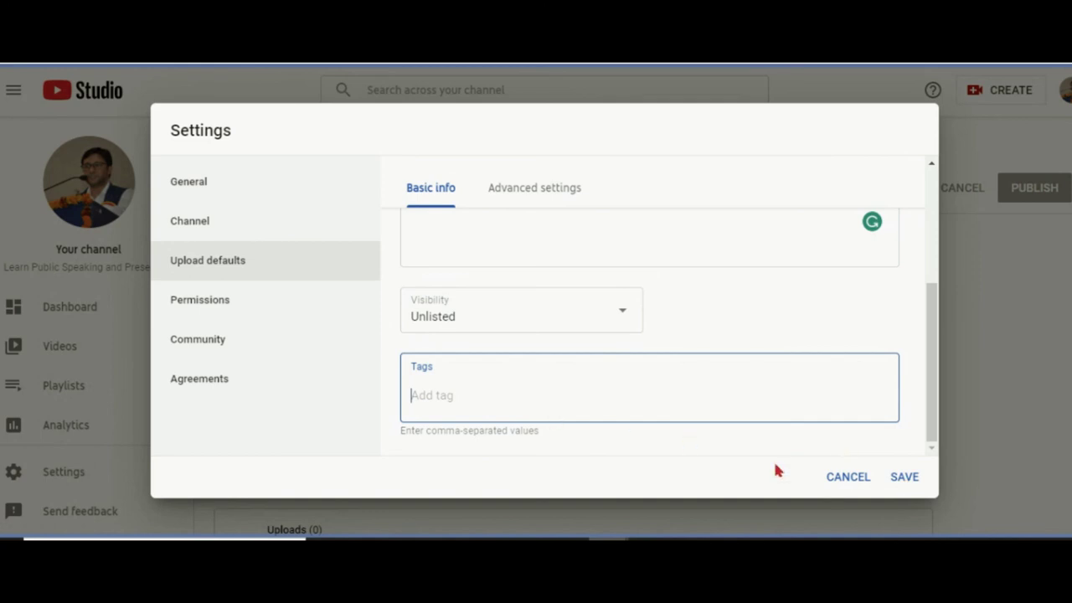
{"action": "left_click", "coordinate": [905, 477]}
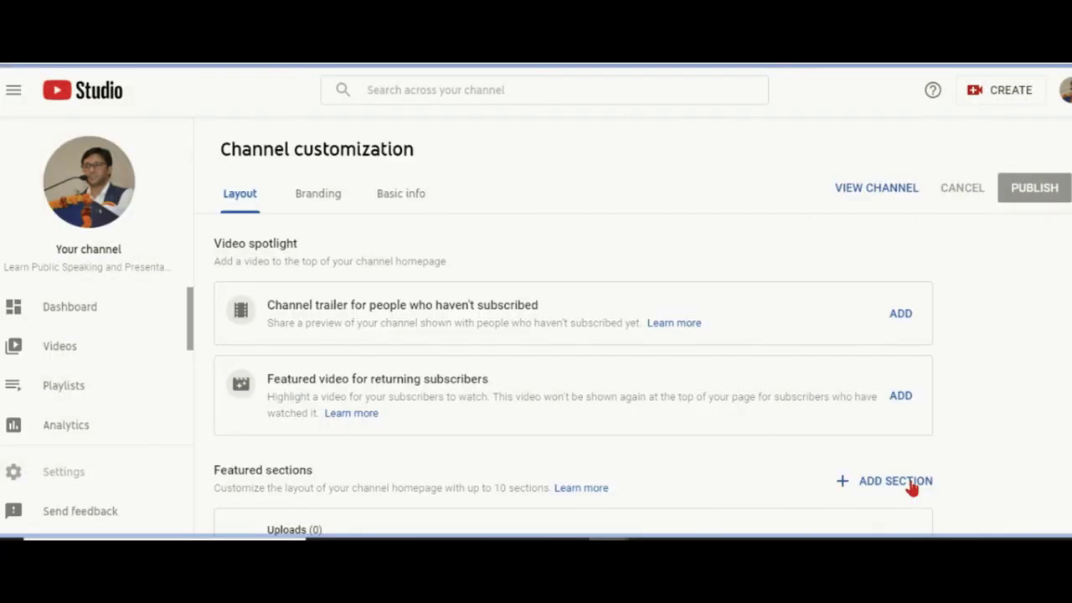
Upload the video file "Bird - 56374.mp4" and check its prefilled title.
{"action": "left_click", "coordinate": [1006, 94]}
{"action": "left_click", "coordinate": [960, 134]}
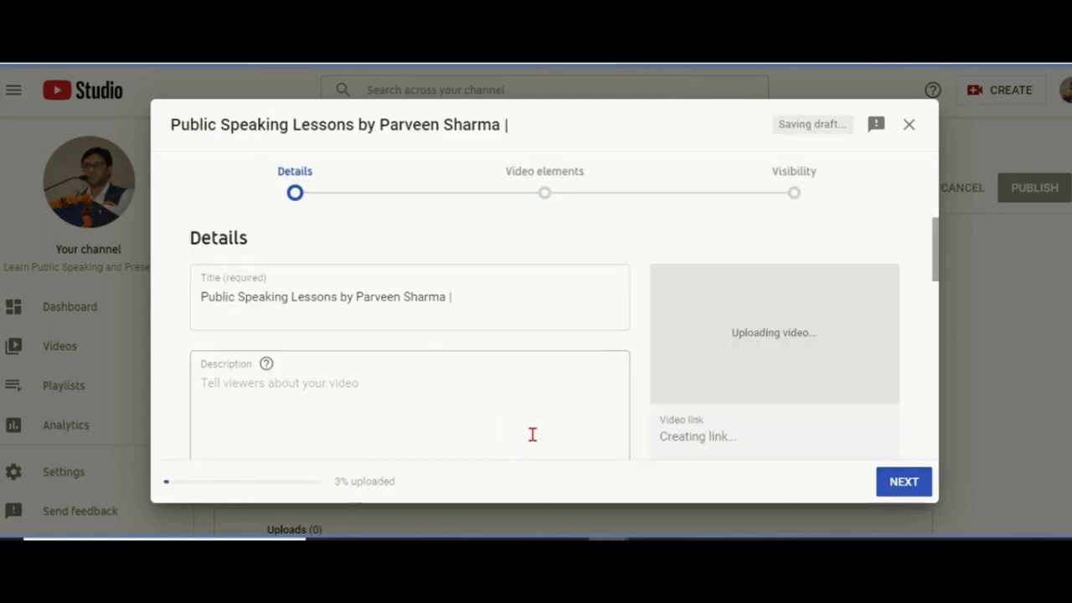
{"action": "triple_click", "coordinate": [619, 289]}
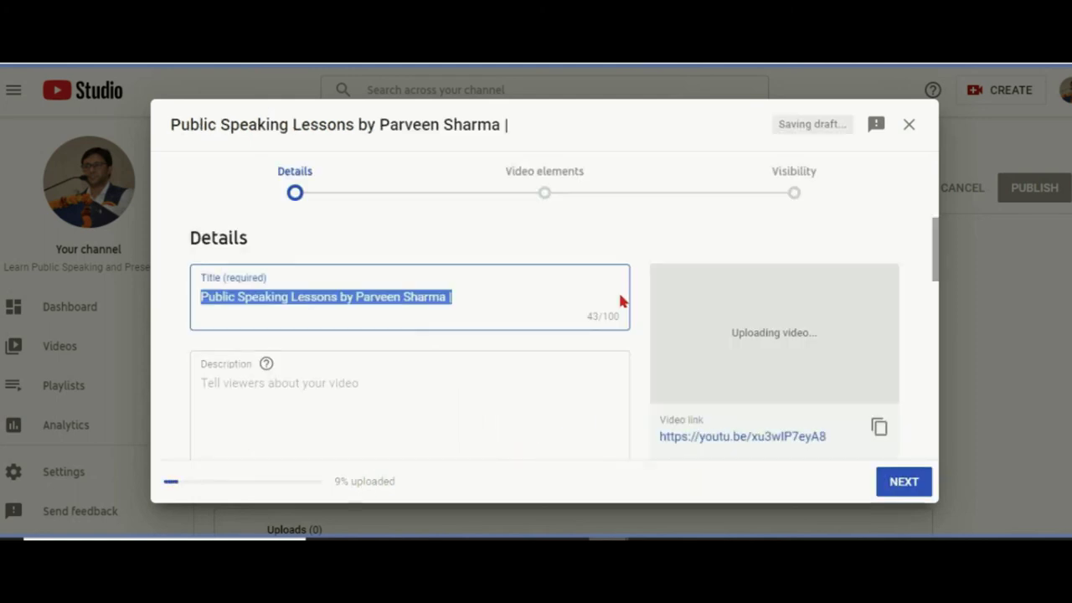
{"action": "left_click", "coordinate": [471, 296]}
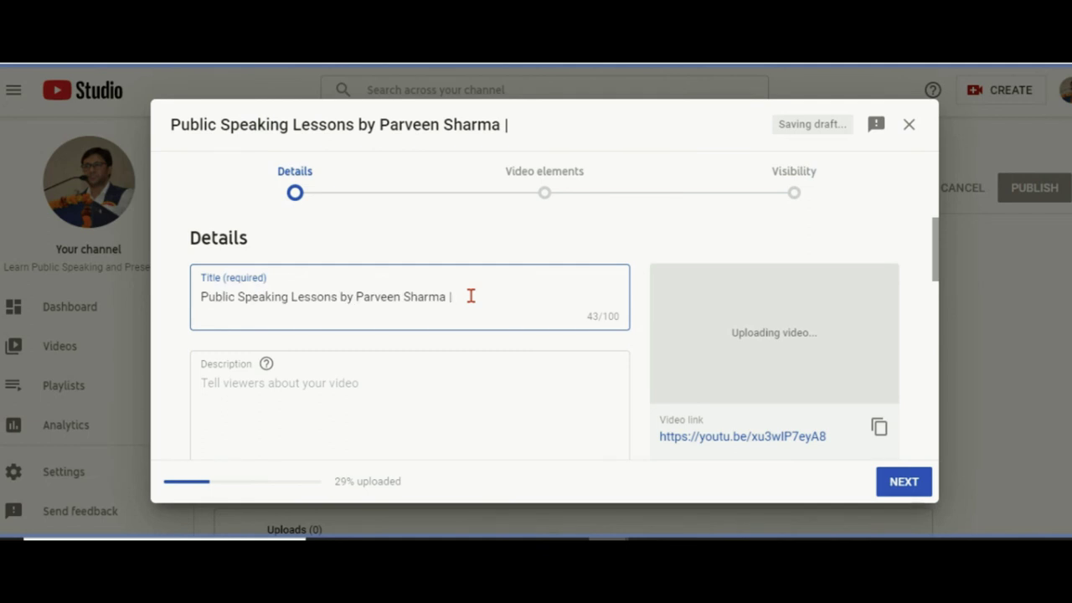
Expand the new video's additional options and review its audience, tags, recording, license and category settings.
{"action": "scroll", "coordinate": [471, 296], "scroll_direction": "down", "scroll_amount": 8}
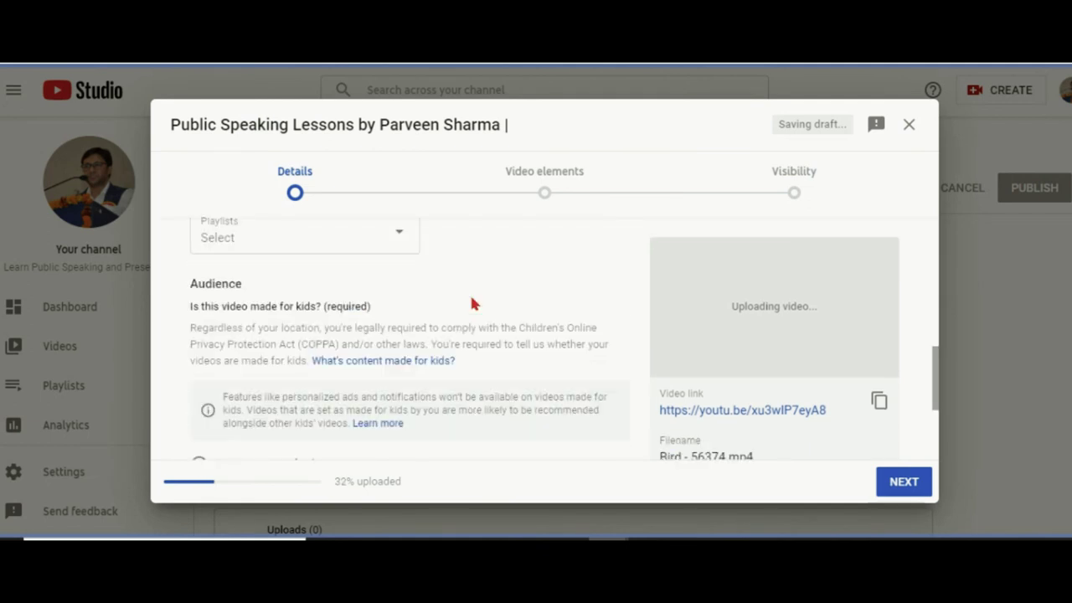
{"action": "scroll", "coordinate": [336, 354], "scroll_direction": "down", "scroll_amount": 2}
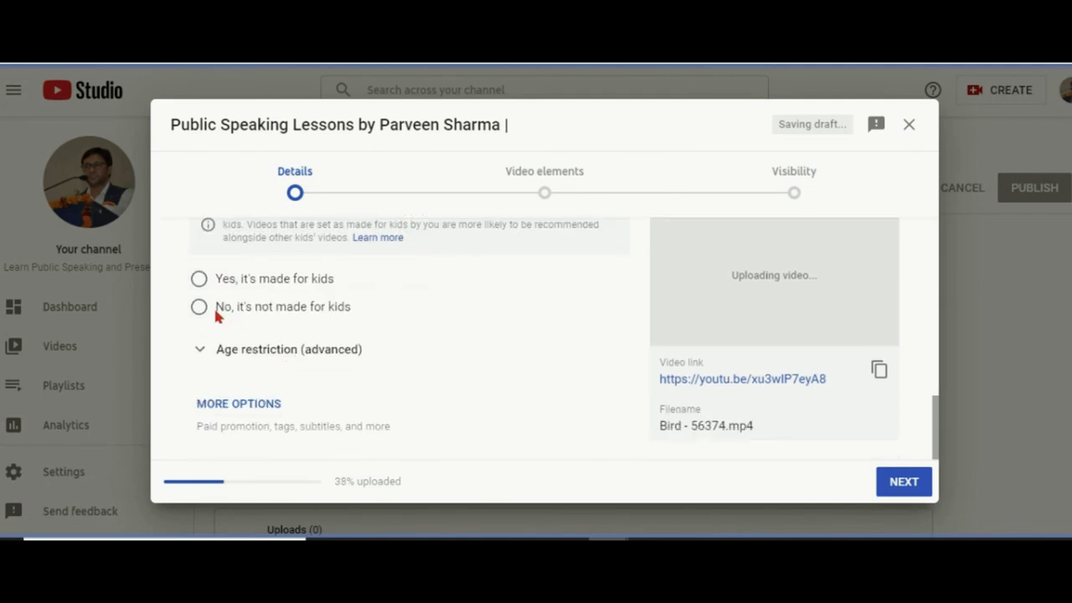
{"action": "left_click", "coordinate": [248, 407]}
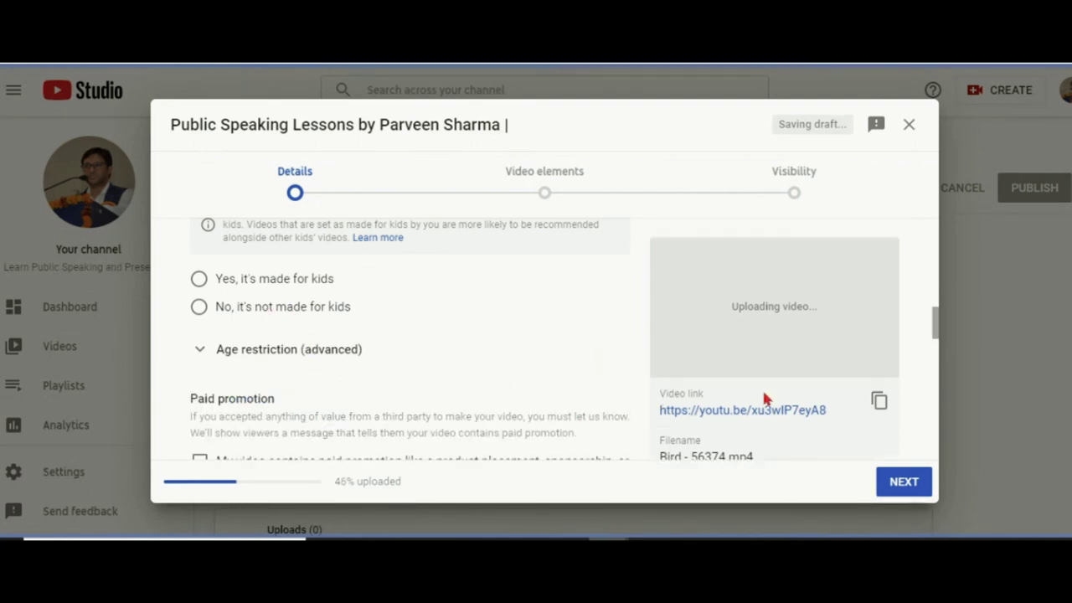
{"action": "scroll", "coordinate": [715, 348], "scroll_direction": "down", "scroll_amount": 3}
{"action": "scroll", "coordinate": [714, 356], "scroll_direction": "down", "scroll_amount": 10}
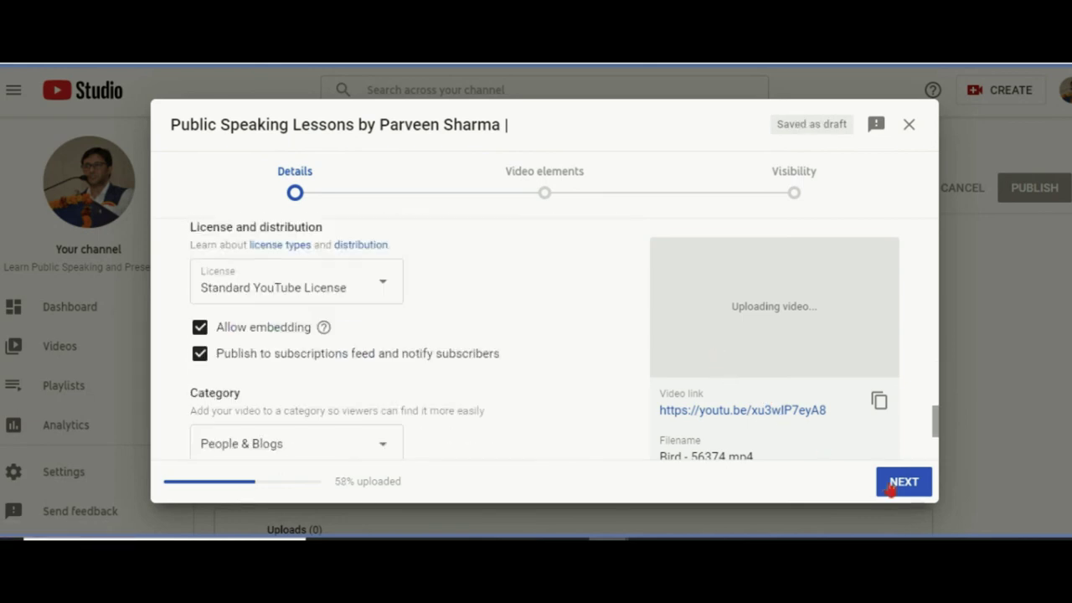
{"action": "scroll", "coordinate": [301, 314], "scroll_direction": "up", "scroll_amount": 5}
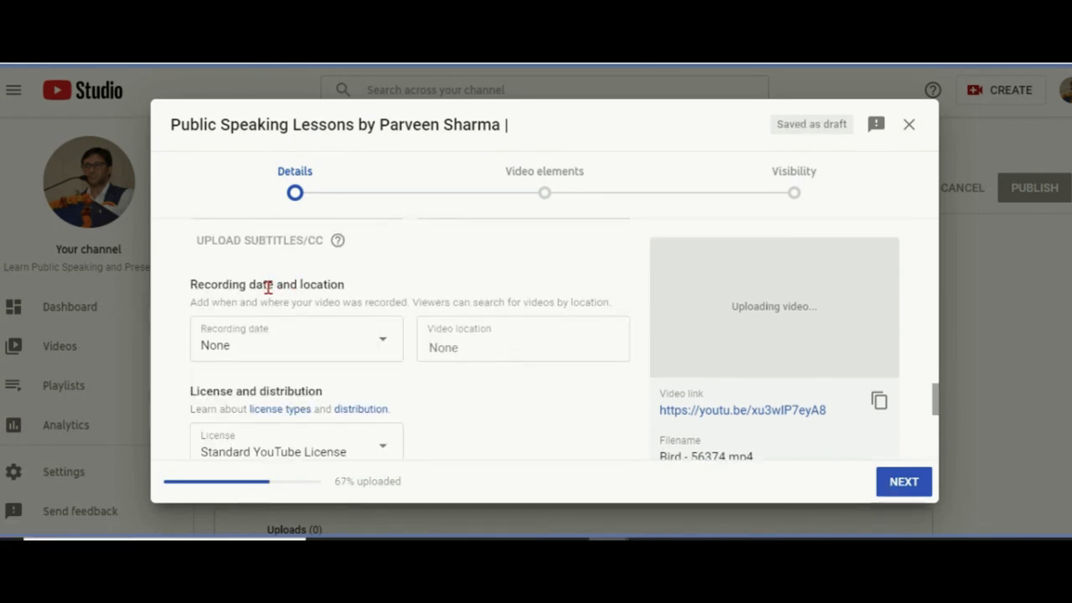
{"action": "scroll", "coordinate": [234, 325], "scroll_direction": "up", "scroll_amount": 5}
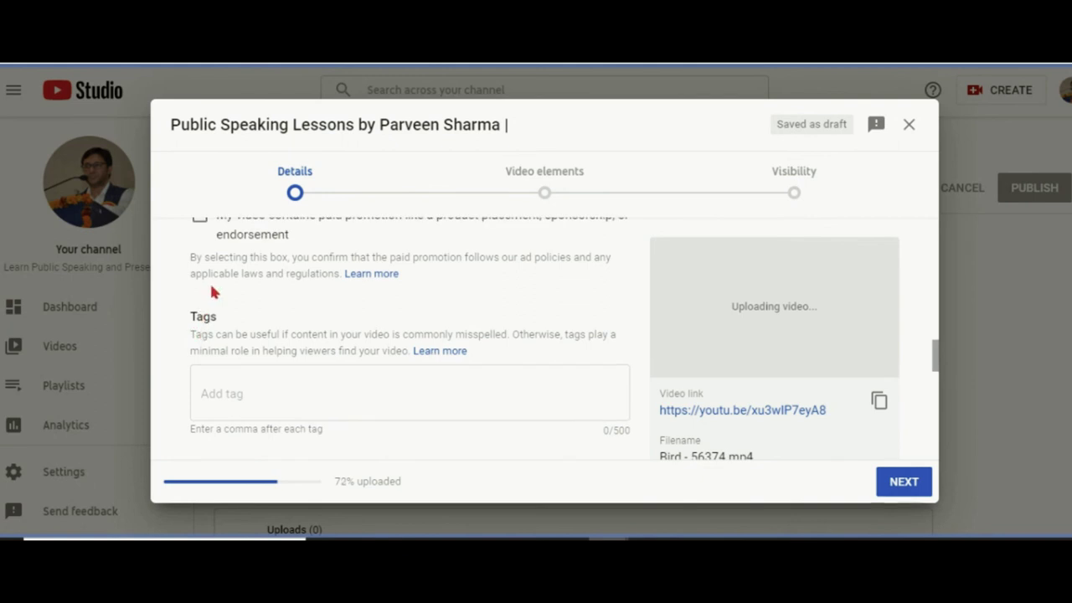
Proceed to the visibility stage, save the video with the preset Unlisted visibility, and dismiss the processing dialog.
{"action": "left_click", "coordinate": [895, 488]}
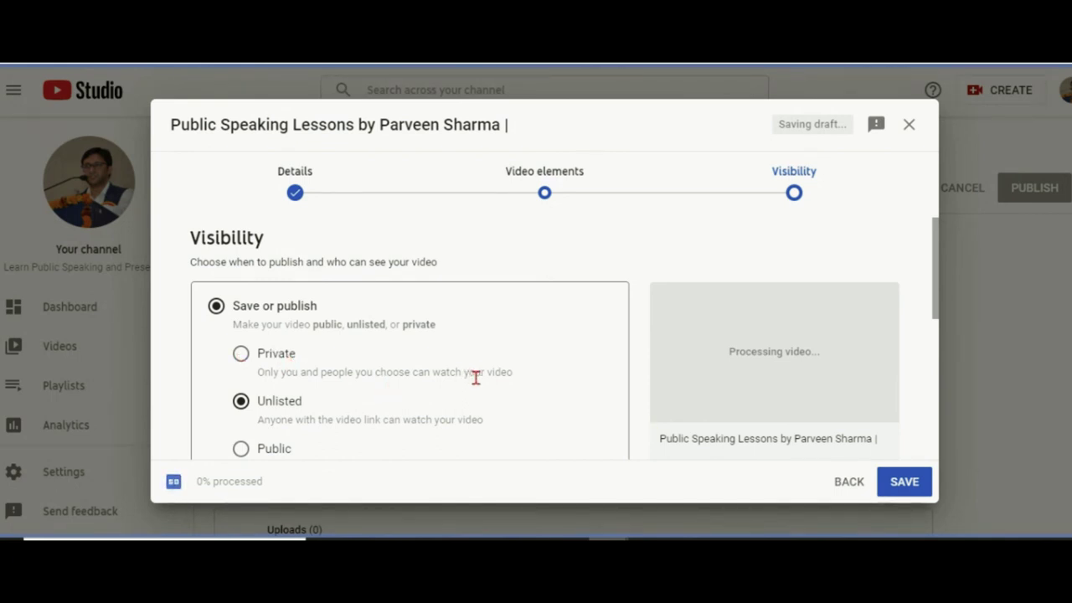
{"action": "left_click", "coordinate": [911, 485]}
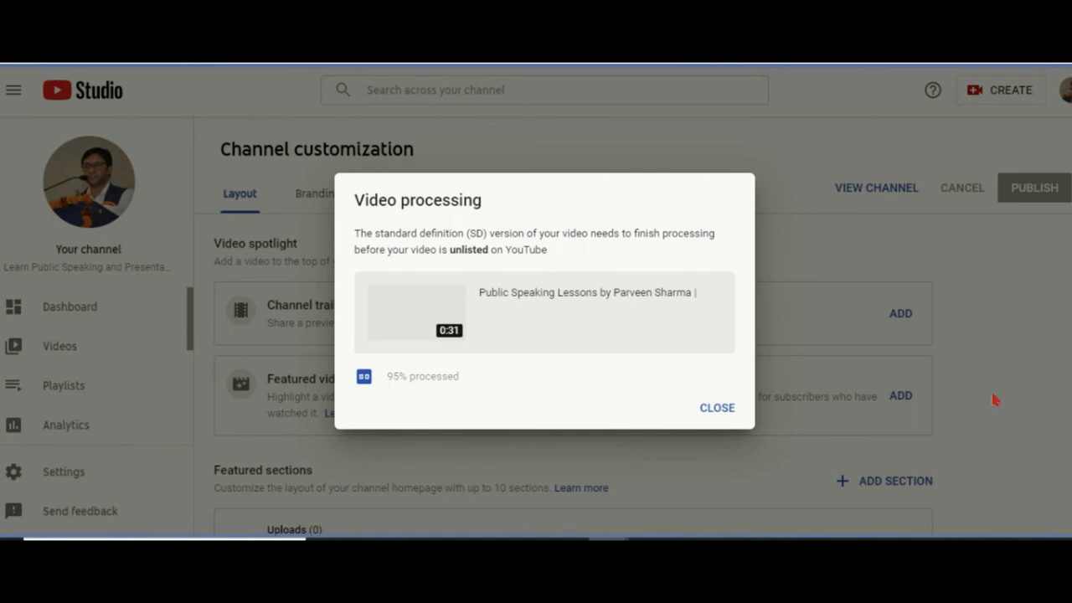
{"action": "left_click", "coordinate": [962, 276]}
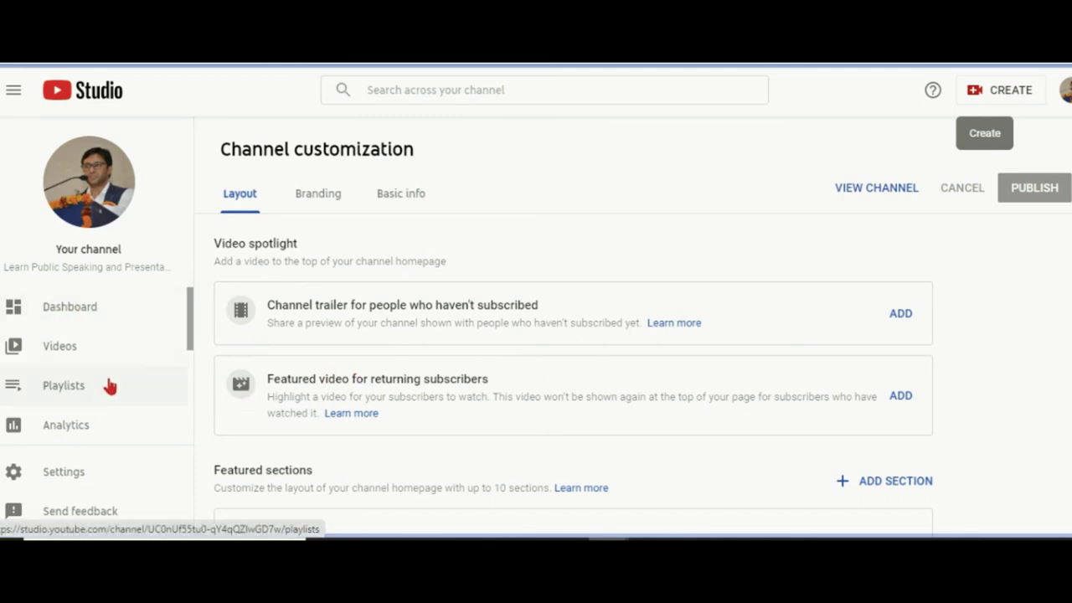
{"action": "scroll", "coordinate": [107, 408], "scroll_direction": "down", "scroll_amount": 2}
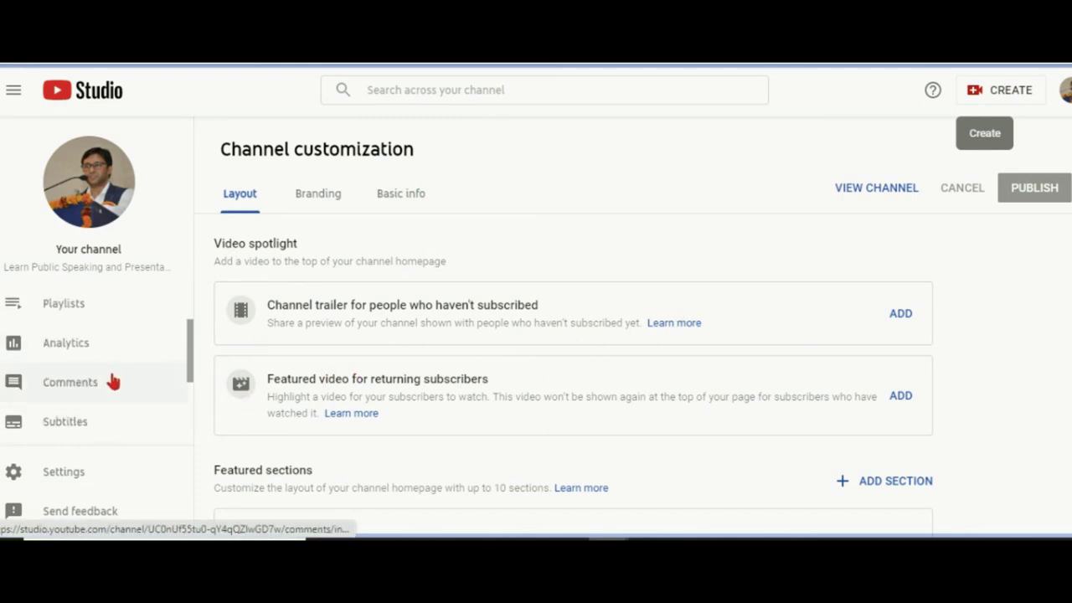